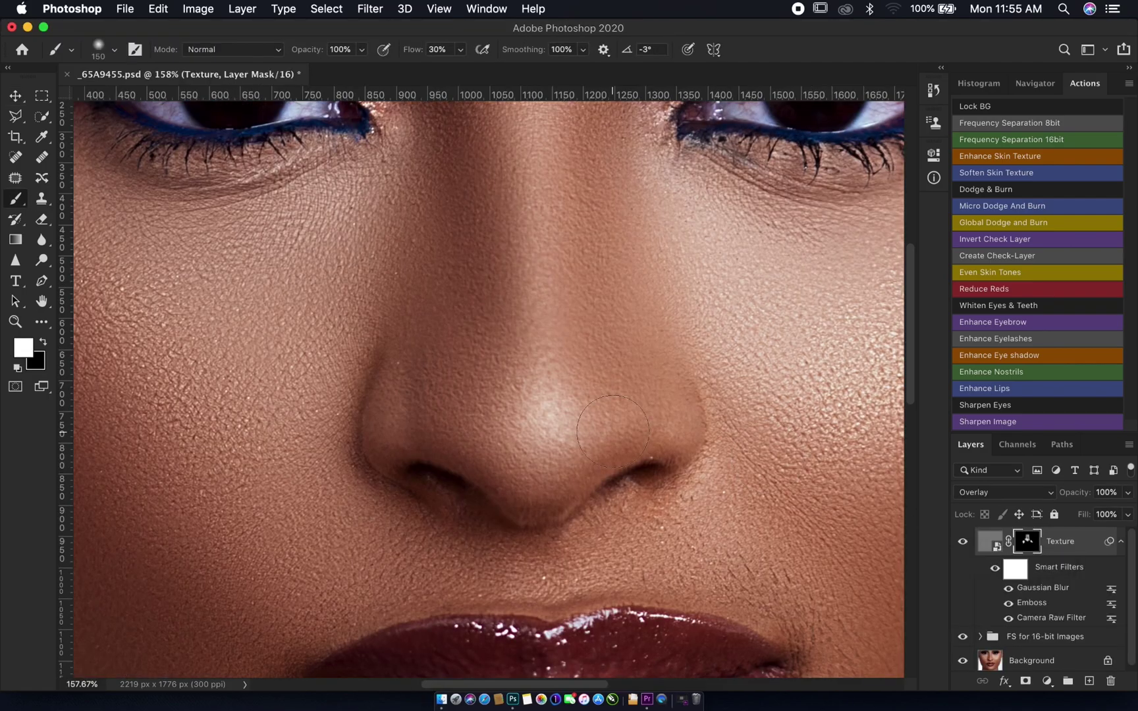
{"action": "key", "text": "z"}
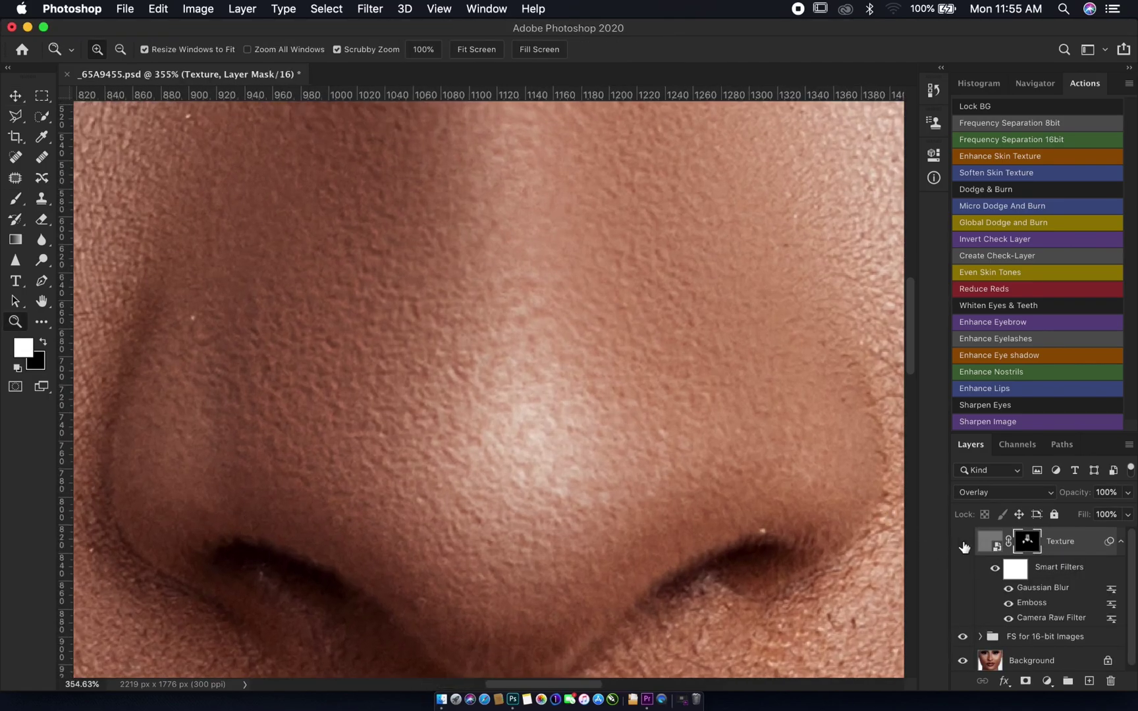
{"action": "key", "text": "ctrl+0"}
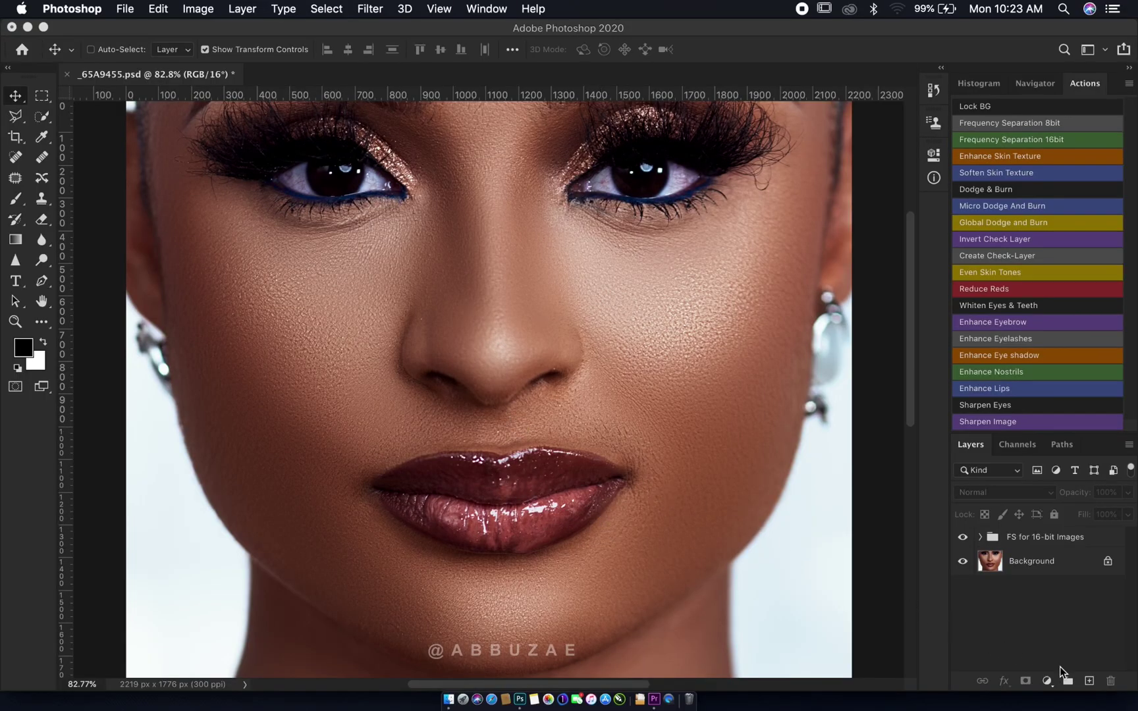
- Create a new layer above the FS for 16-bit Images group and name it Texture
{"action": "left_click", "coordinate": [1088, 681]}
{"action": "double_click", "coordinate": [1023, 542]}
{"action": "type", "text": "T"}
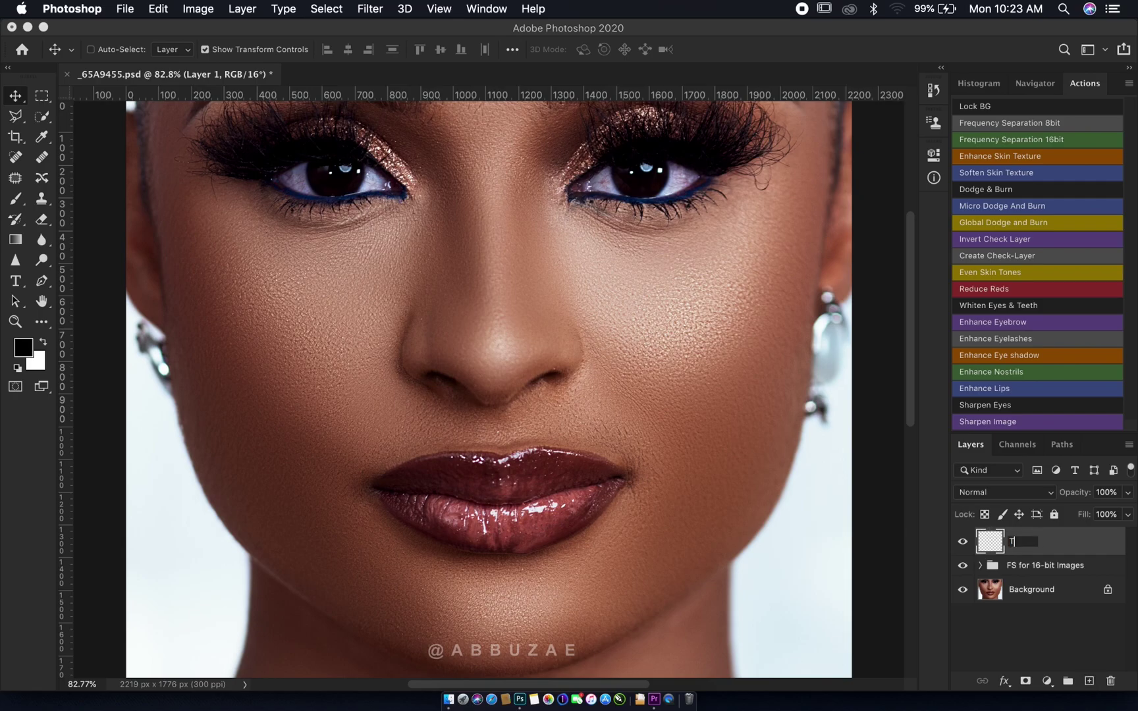
{"action": "type", "text": "exture"}
{"action": "key", "text": "Return"}
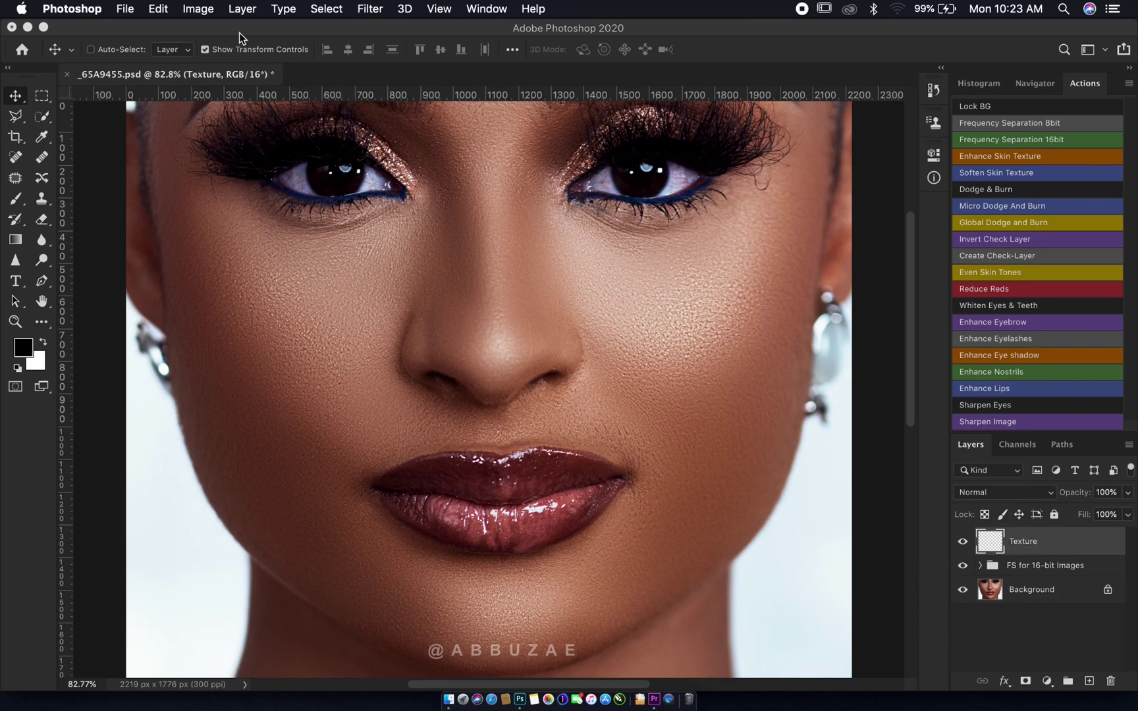
- Fill the Texture layer with 50% Gray in Normal mode at 100% opacity
{"action": "left_click", "coordinate": [160, 9]}
{"action": "left_click", "coordinate": [199, 262]}
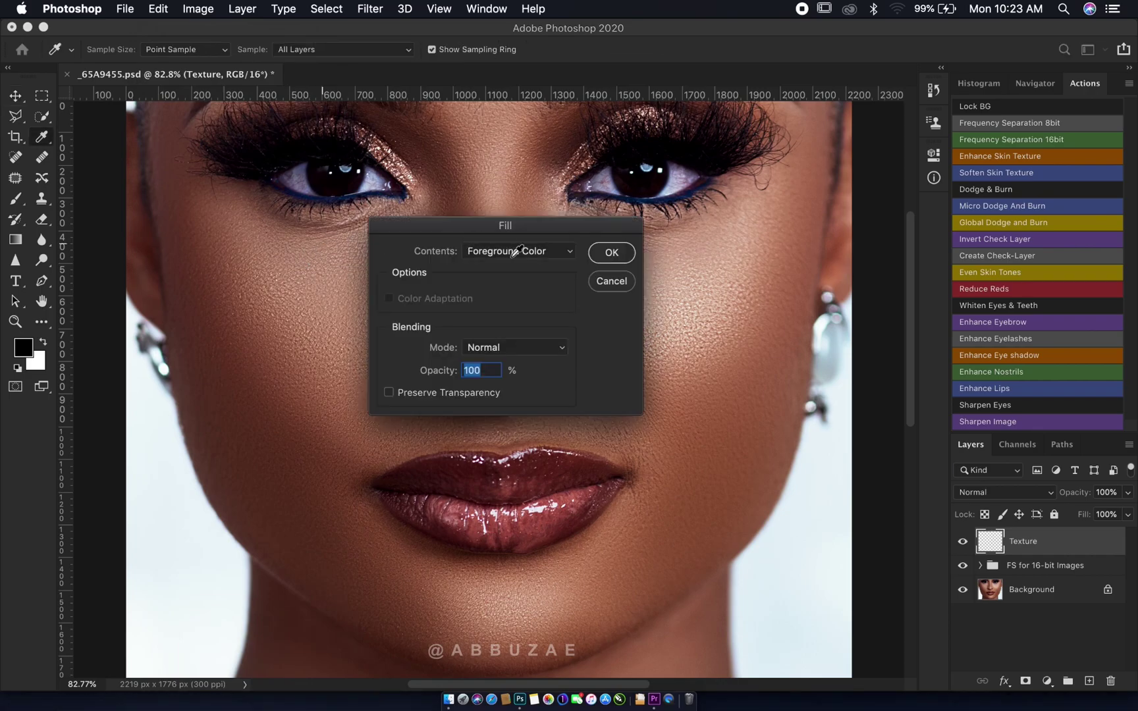
{"action": "left_click", "coordinate": [568, 253]}
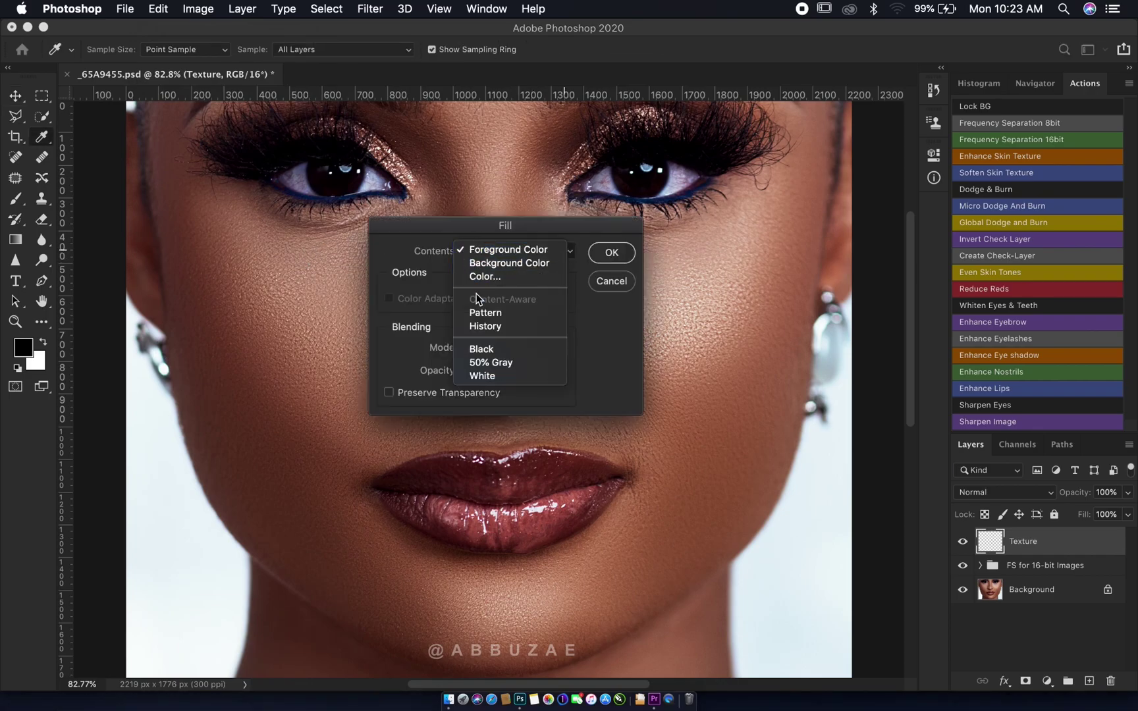
{"action": "left_click", "coordinate": [501, 363]}
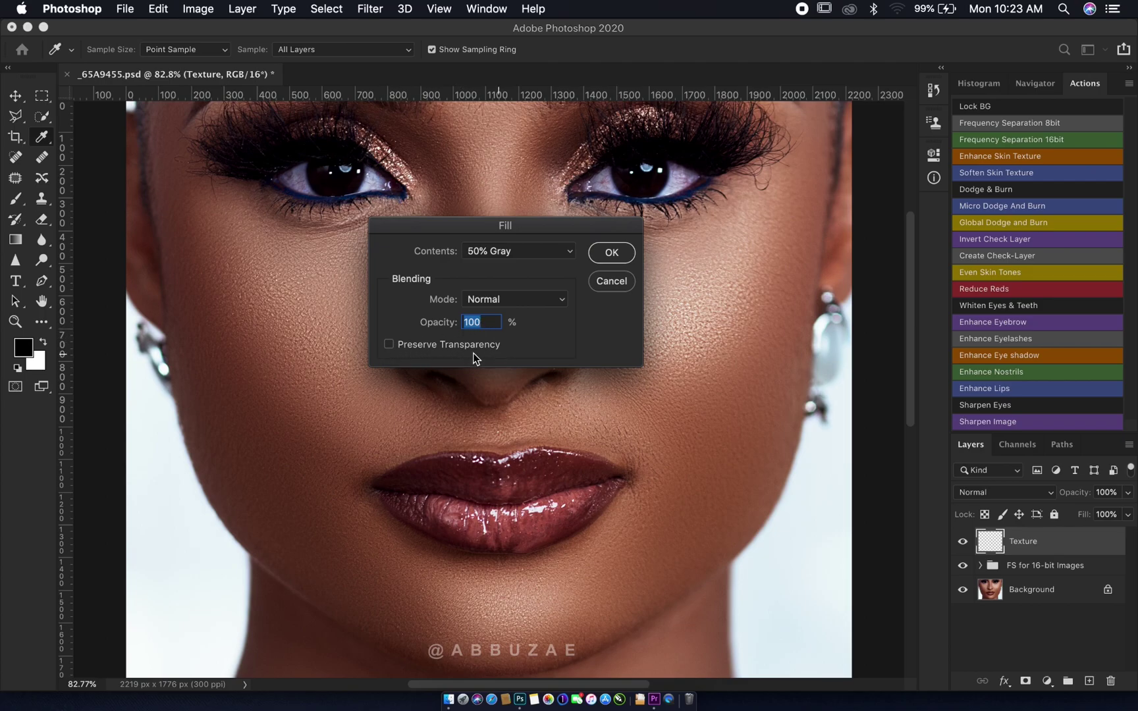
{"action": "left_click", "coordinate": [608, 260]}
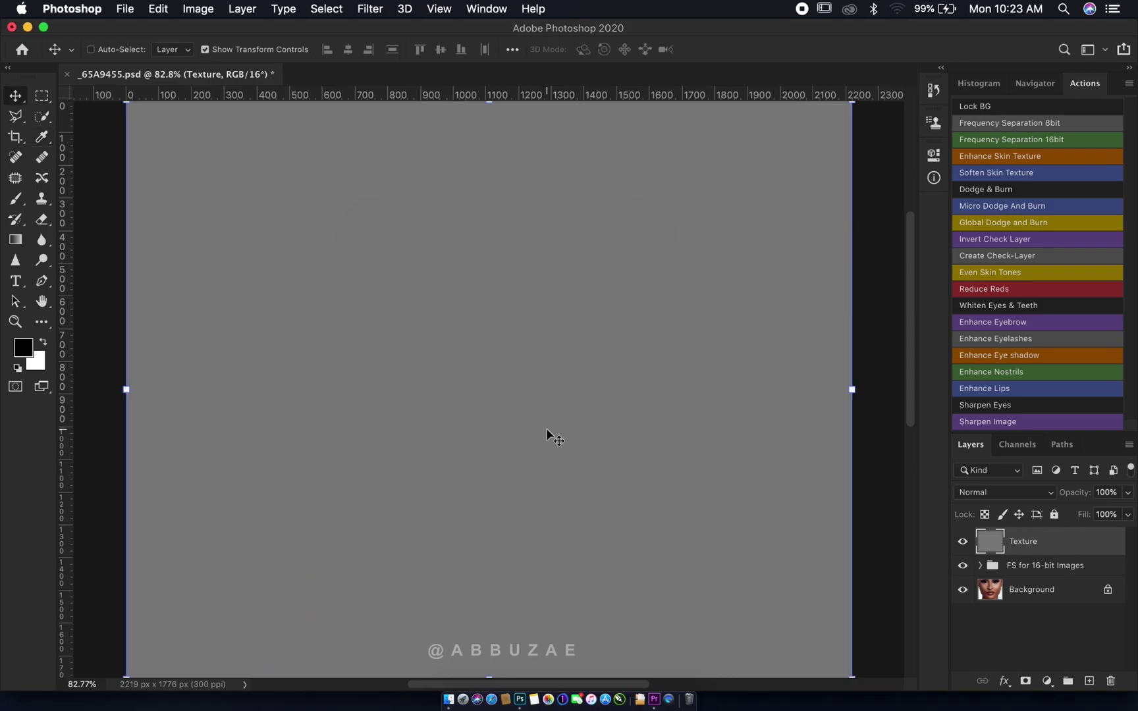
- Set the Texture layer's blend mode to Overlay and convert the layer to a smart object
{"action": "left_click", "coordinate": [1006, 494]}
{"action": "left_click", "coordinate": [1001, 494]}
{"action": "left_click", "coordinate": [1024, 494]}
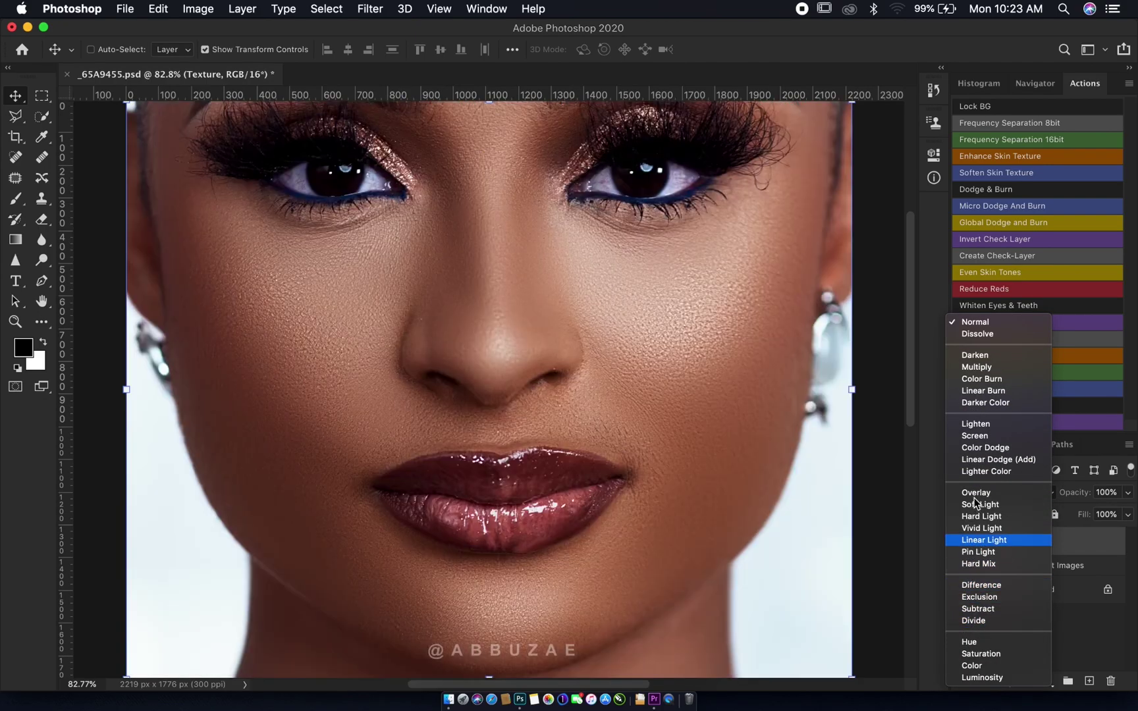
{"action": "left_click", "coordinate": [976, 494]}
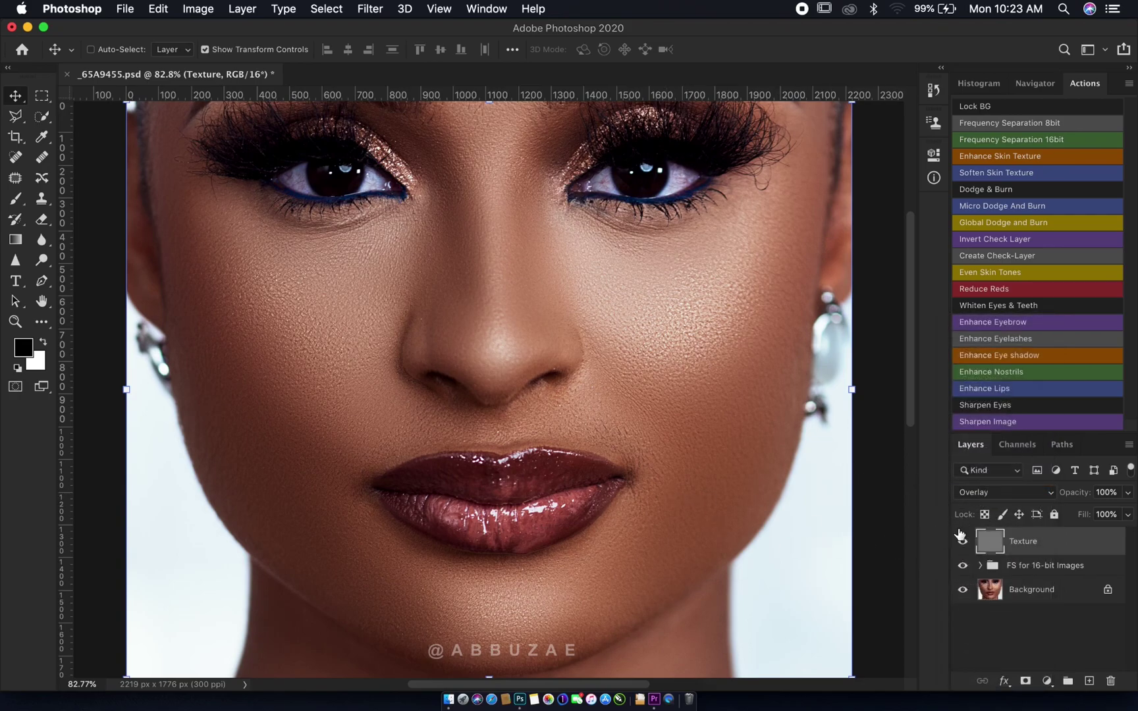
{"action": "right_click", "coordinate": [1089, 545]}
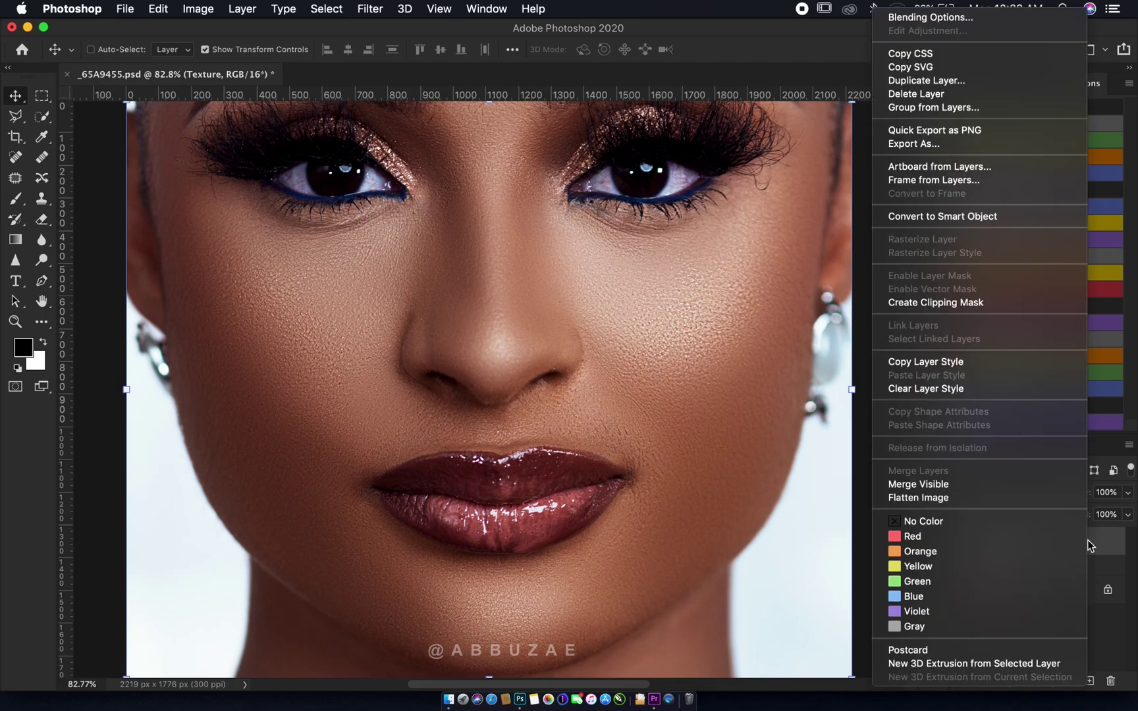
{"action": "left_click", "coordinate": [957, 218]}
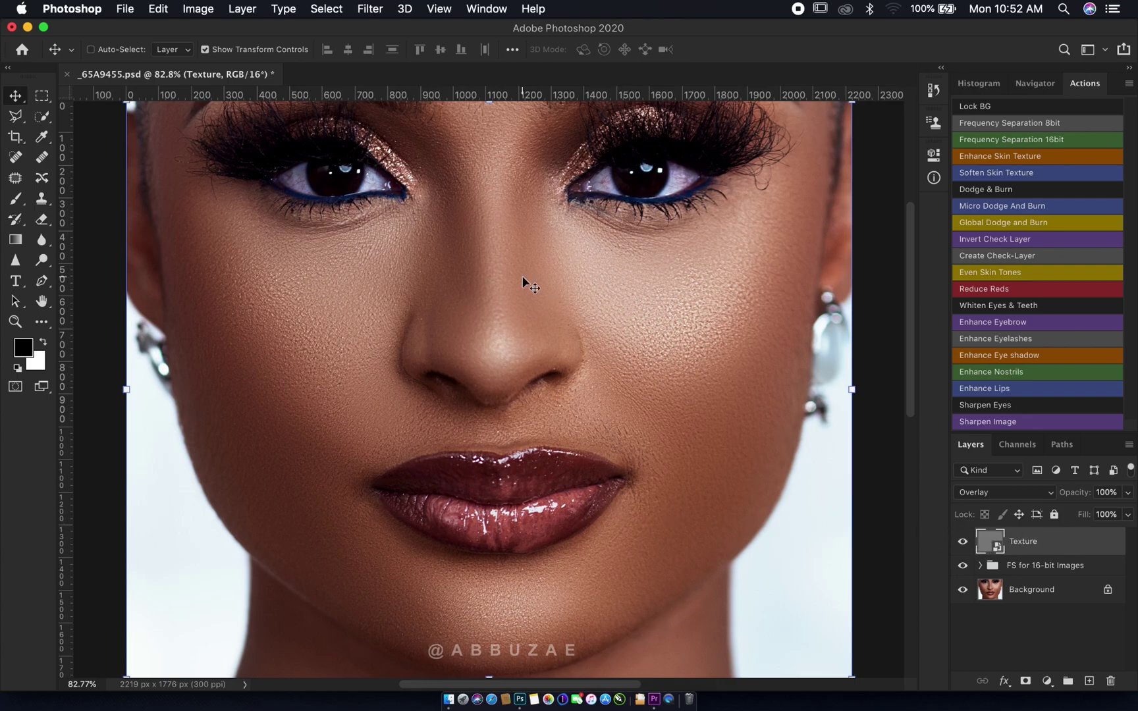
- Apply Camera Raw Filter grain to the Texture layer with amount 80, size 100 and roughness 70, and compare the image with and without it
{"action": "left_click", "coordinate": [370, 9]}
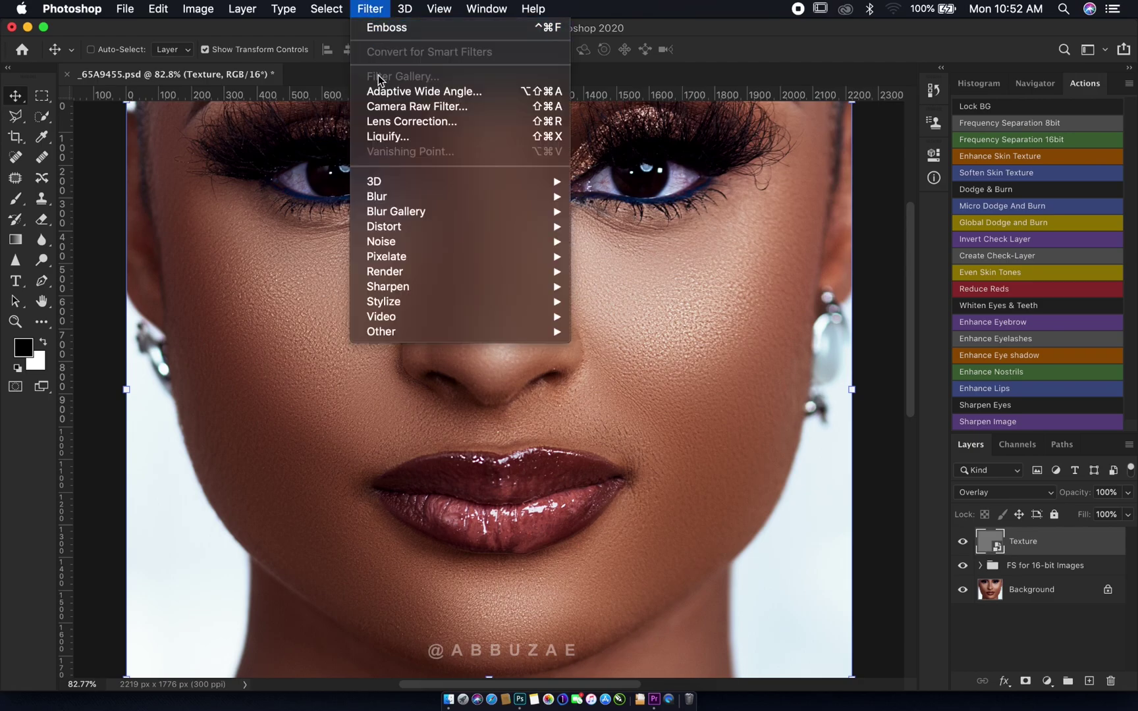
{"action": "left_click", "coordinate": [413, 109]}
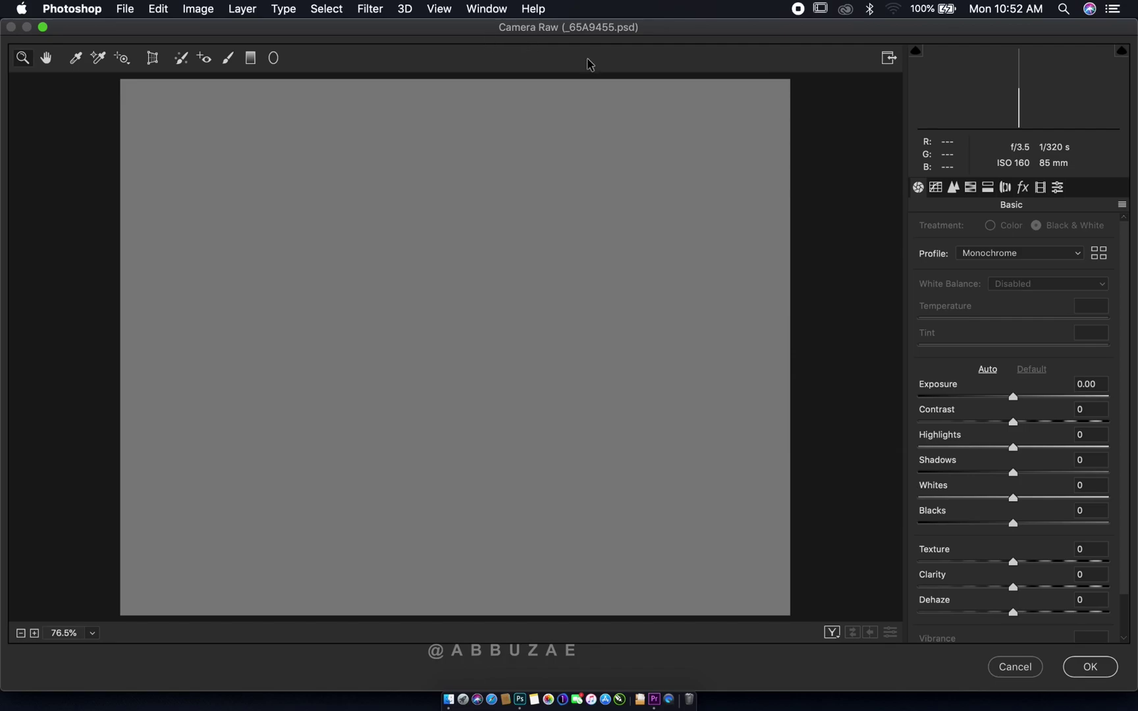
{"action": "left_click", "coordinate": [1022, 187]}
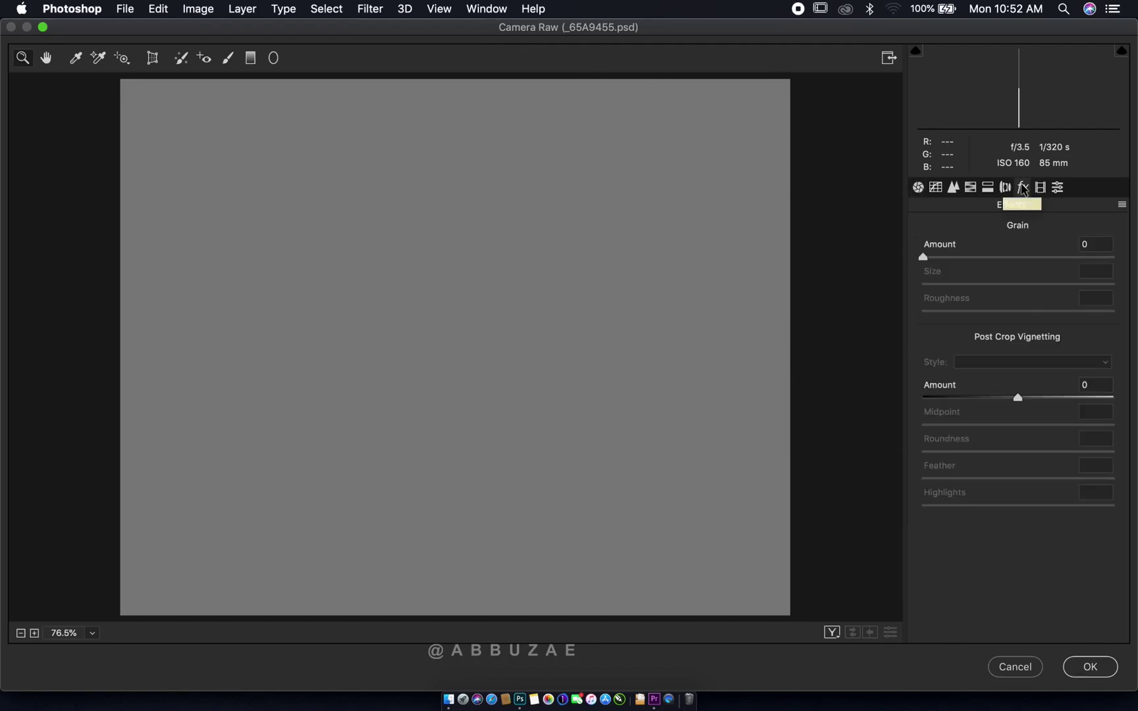
{"action": "left_click_drag", "start_coordinate": [924, 257], "coordinate": [1077, 259]}
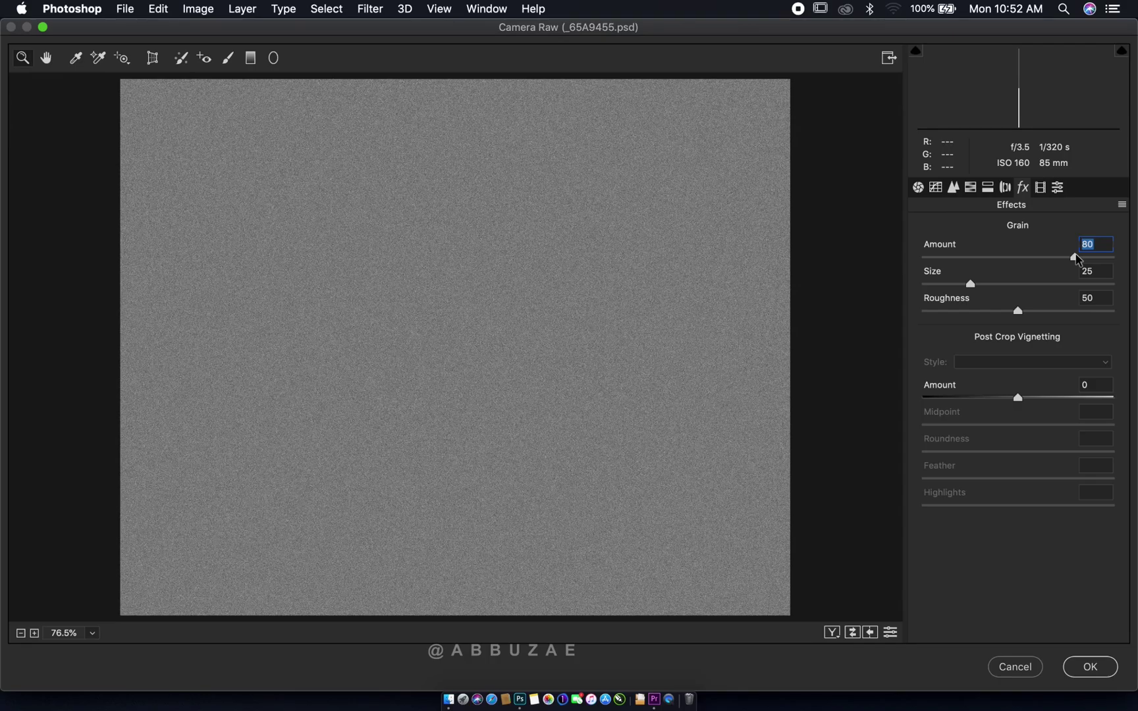
{"action": "left_click_drag", "start_coordinate": [973, 286], "coordinate": [1077, 292]}
{"action": "left_click_drag", "start_coordinate": [1077, 291], "coordinate": [1126, 288]}
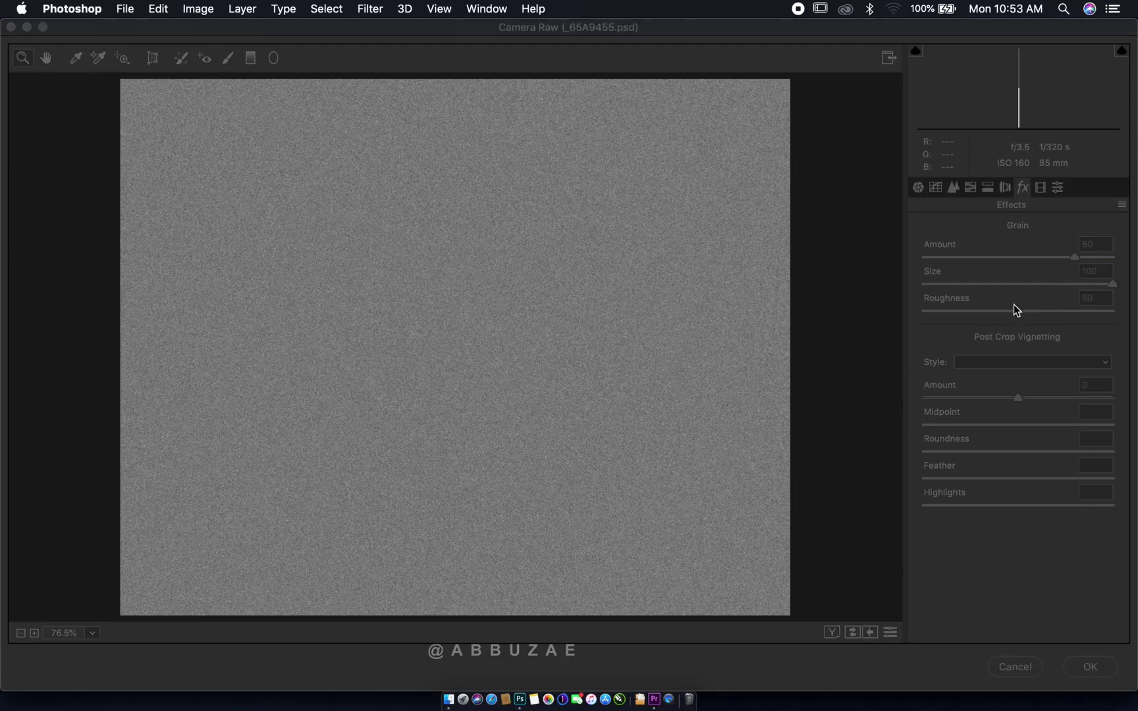
{"action": "left_click_drag", "start_coordinate": [1018, 313], "coordinate": [1056, 317]}
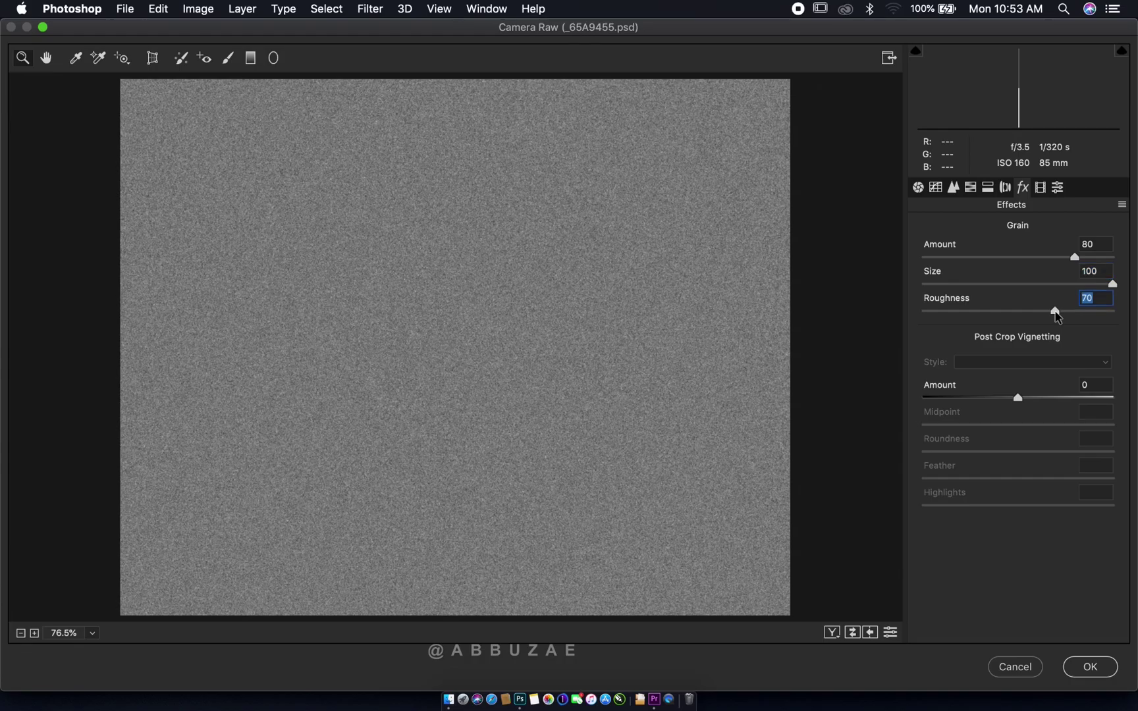
{"action": "left_click", "coordinate": [1081, 663]}
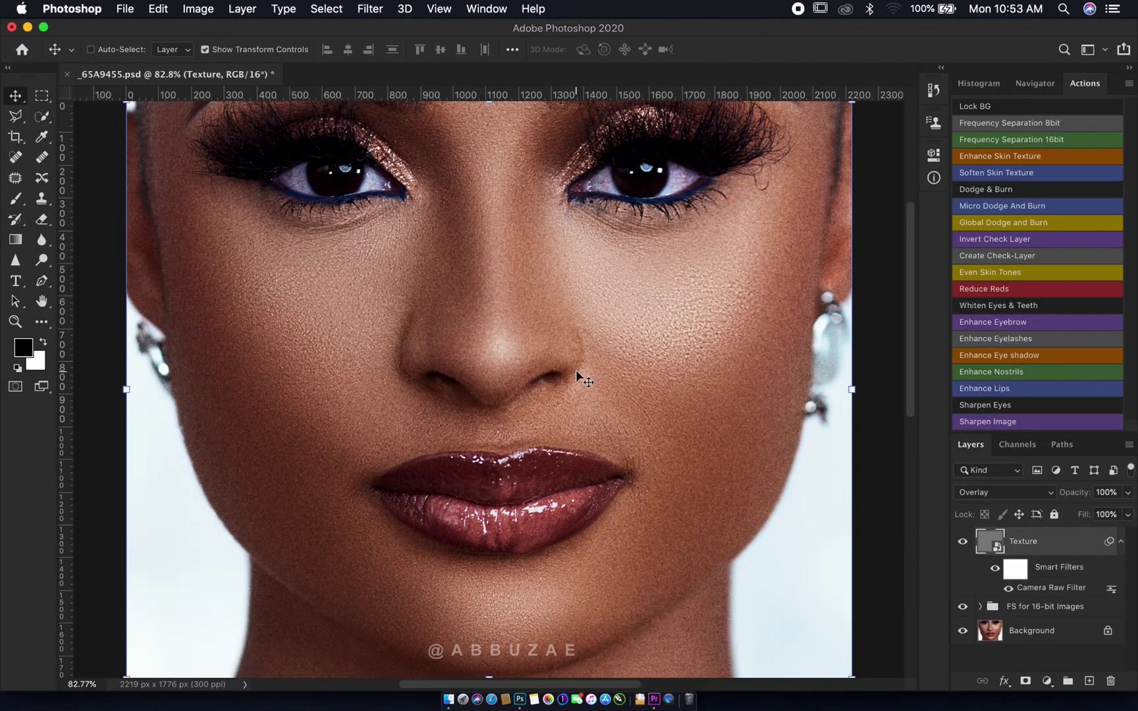
{"action": "left_click", "coordinate": [962, 542]}
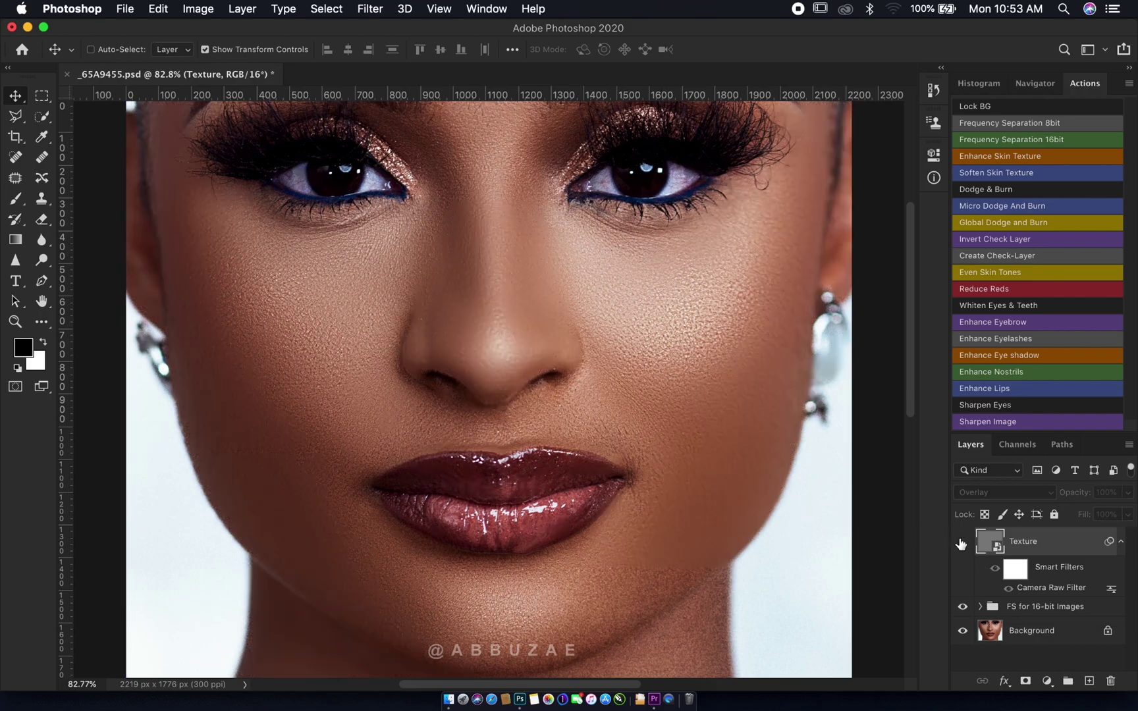
{"action": "left_click", "coordinate": [962, 541]}
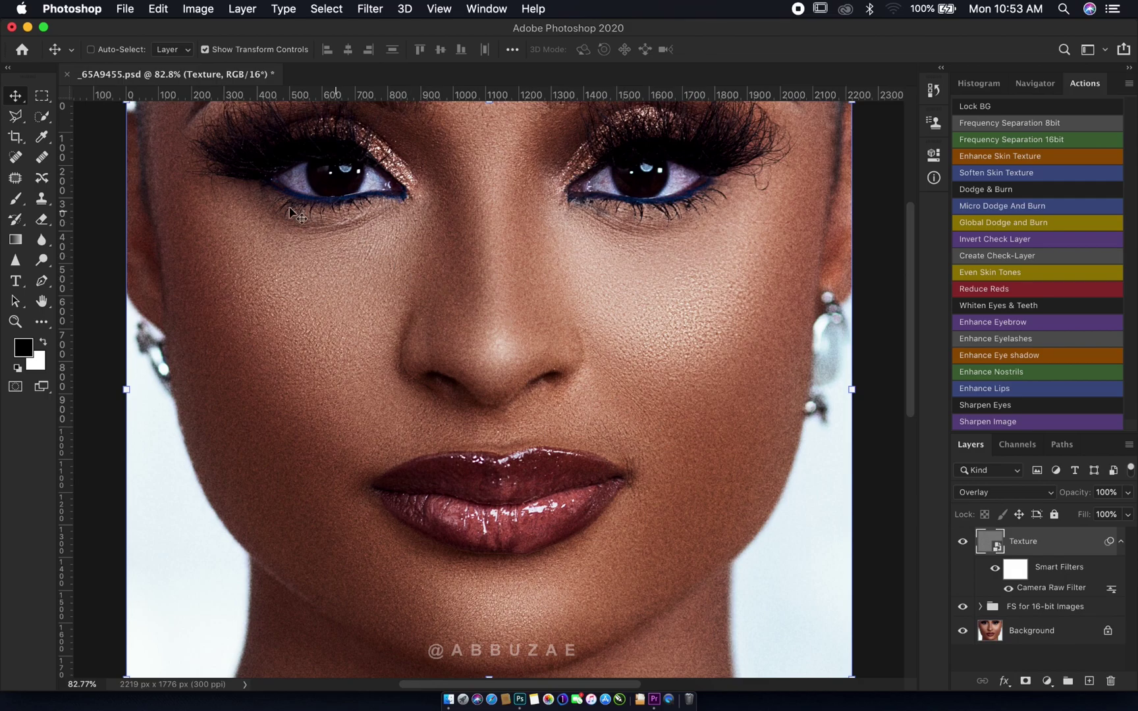
- Add an Emboss filter to the Texture layer and set its angle to 46°
{"action": "left_click", "coordinate": [369, 10]}
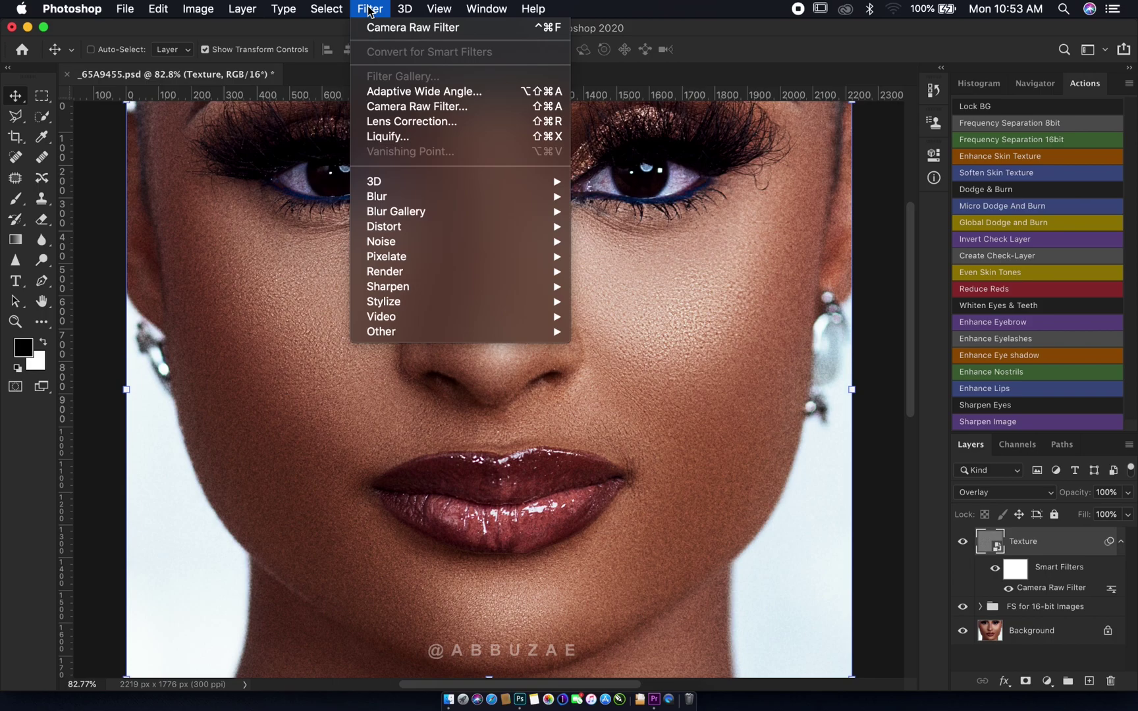
{"action": "mouse_move", "coordinate": [451, 306]}
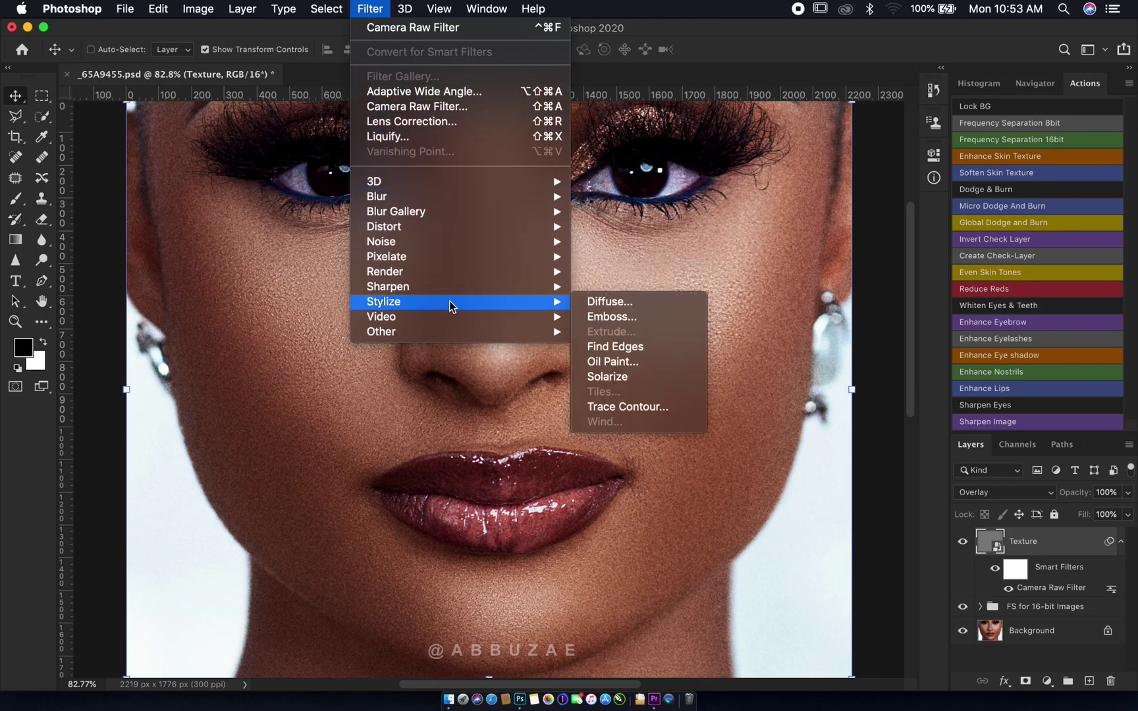
{"action": "left_click", "coordinate": [614, 319]}
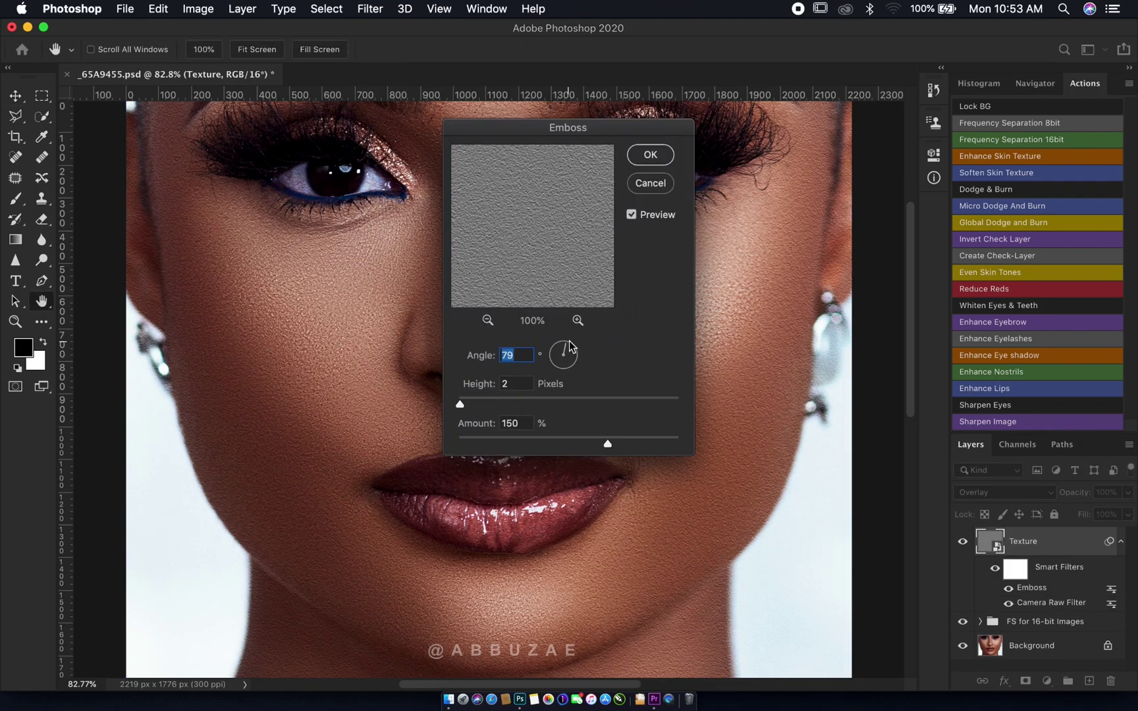
{"action": "key", "text": "Up"}
{"action": "key", "text": "Up"}
{"action": "key", "text": "Up"}
{"action": "key", "text": "Up"}
{"action": "key", "text": "Up"}
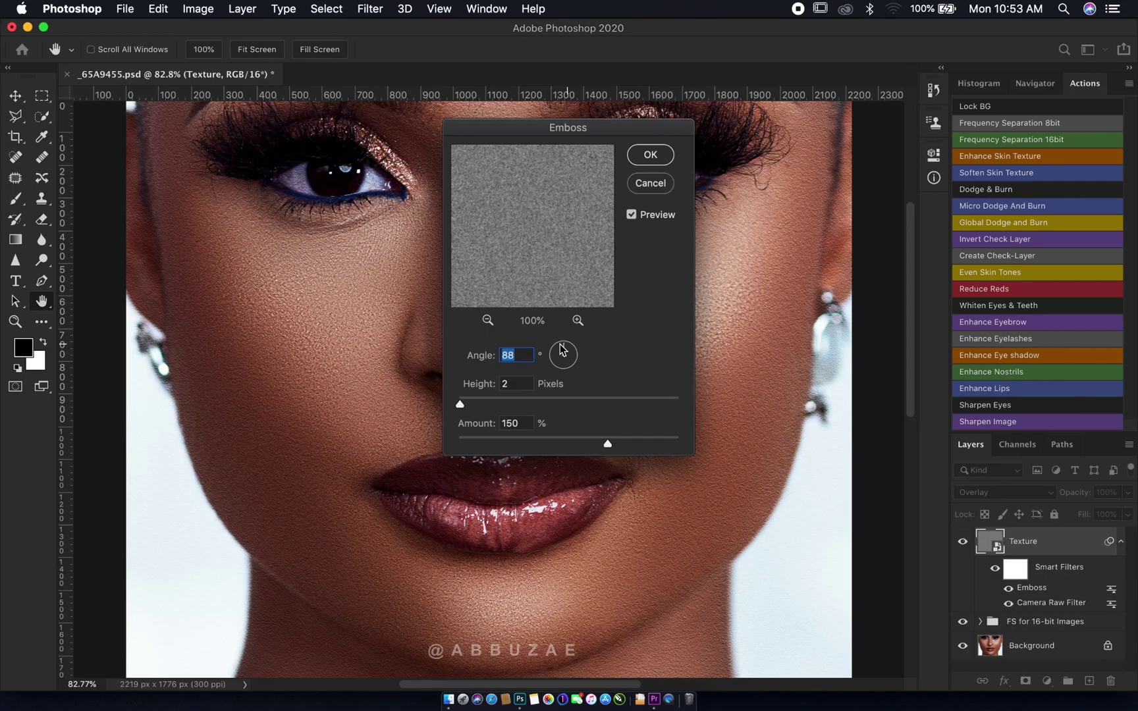
{"action": "key", "text": "Up"}
{"action": "left_click", "coordinate": [565, 349]}
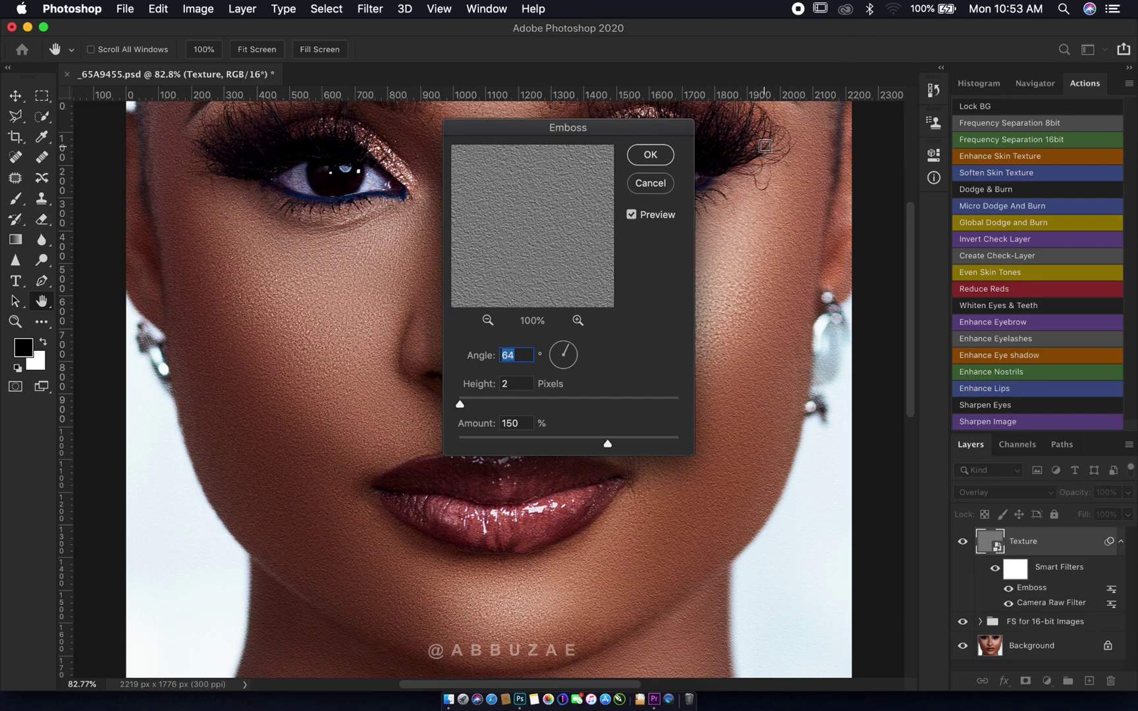
{"action": "left_click", "coordinate": [565, 351]}
{"action": "left_click_drag", "start_coordinate": [565, 351], "coordinate": [575, 347]}
- Set the Emboss amount to 150% with a height of 2 pixels and apply the filter
{"action": "left_click", "coordinate": [513, 382]}
{"action": "mouse_move", "coordinate": [608, 448]}
{"action": "left_mouse_down"}
{"action": "mouse_move", "coordinate": [552, 448]}
{"action": "mouse_move", "coordinate": [599, 448]}
{"action": "left_mouse_up"}
{"action": "left_click_drag", "start_coordinate": [599, 444], "coordinate": [606, 445]}
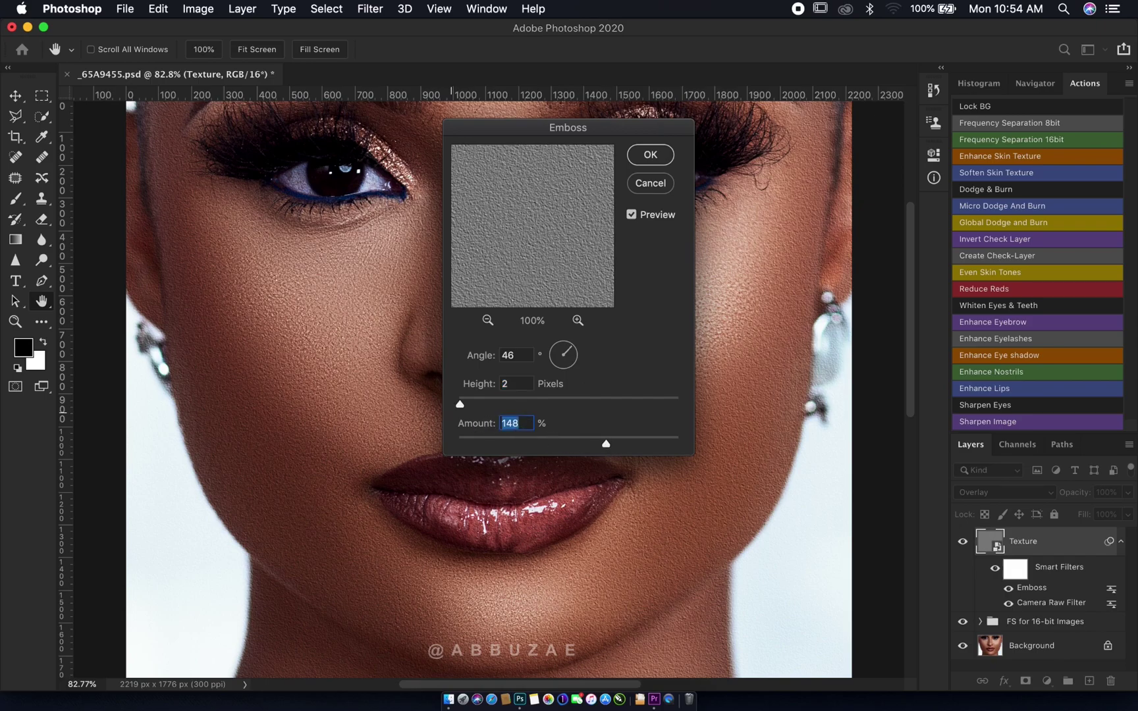
{"action": "type", "text": "15"}
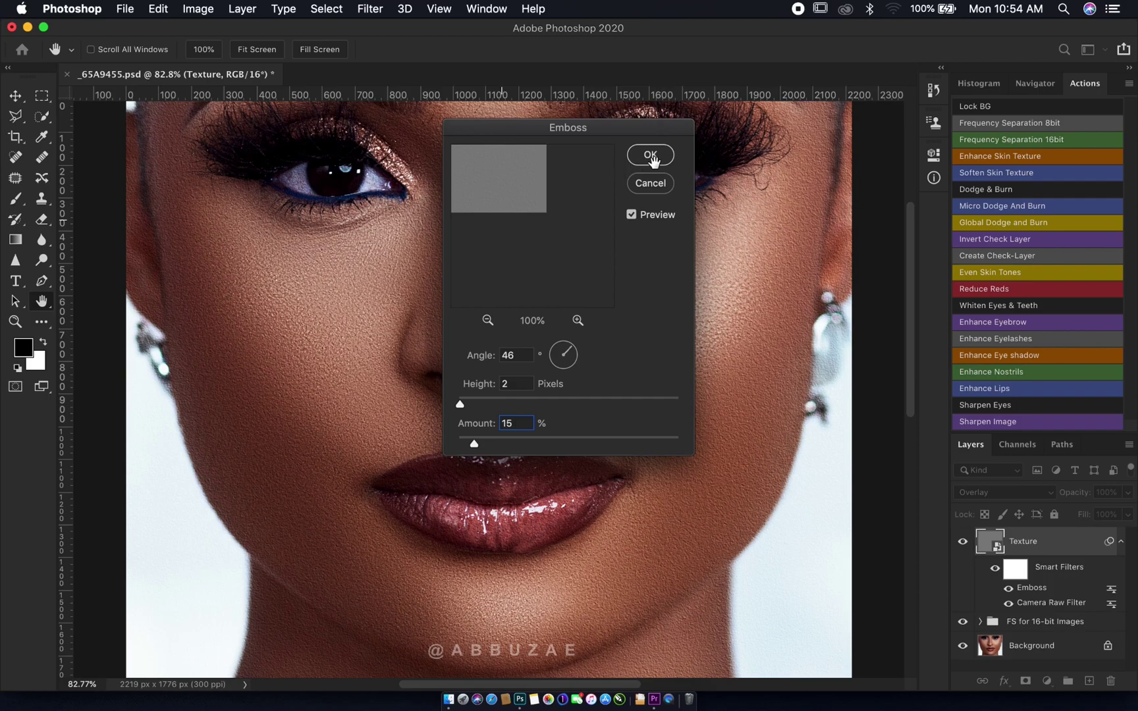
{"action": "type", "text": "0"}
{"action": "left_click", "coordinate": [652, 158]}
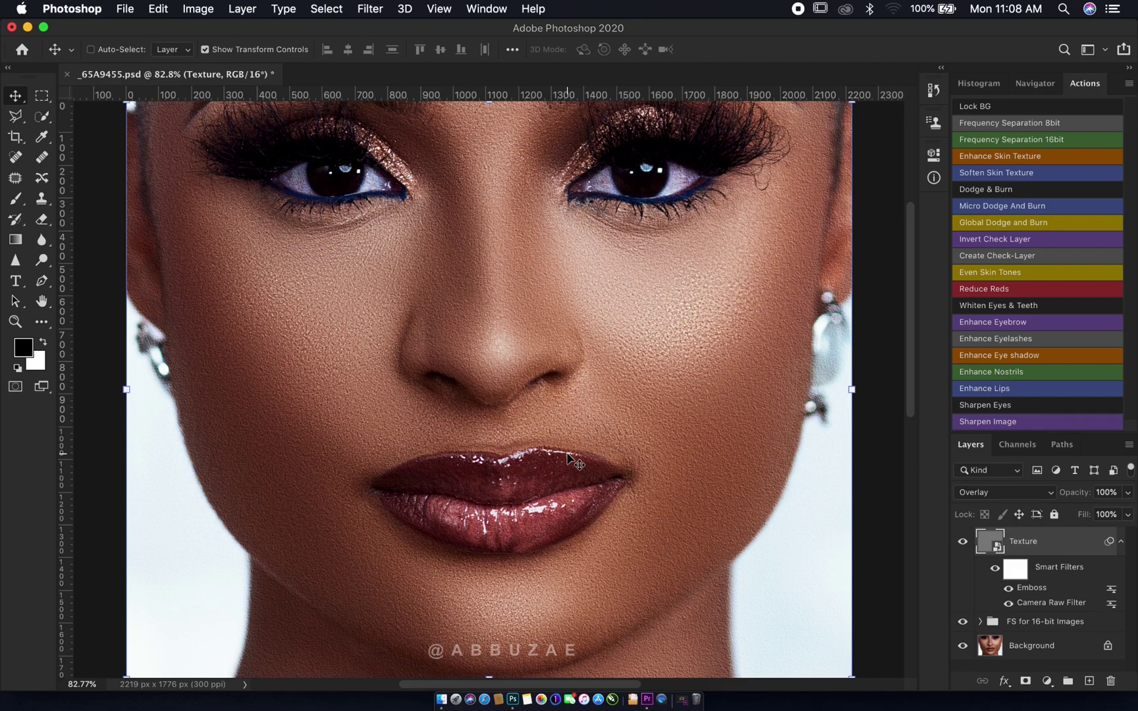
- Compare the portrait with and without the Texture layer and review its Emboss filter settings
{"action": "left_click", "coordinate": [962, 542]}
{"action": "left_click", "coordinate": [962, 541]}
{"action": "double_click", "coordinate": [1029, 588]}
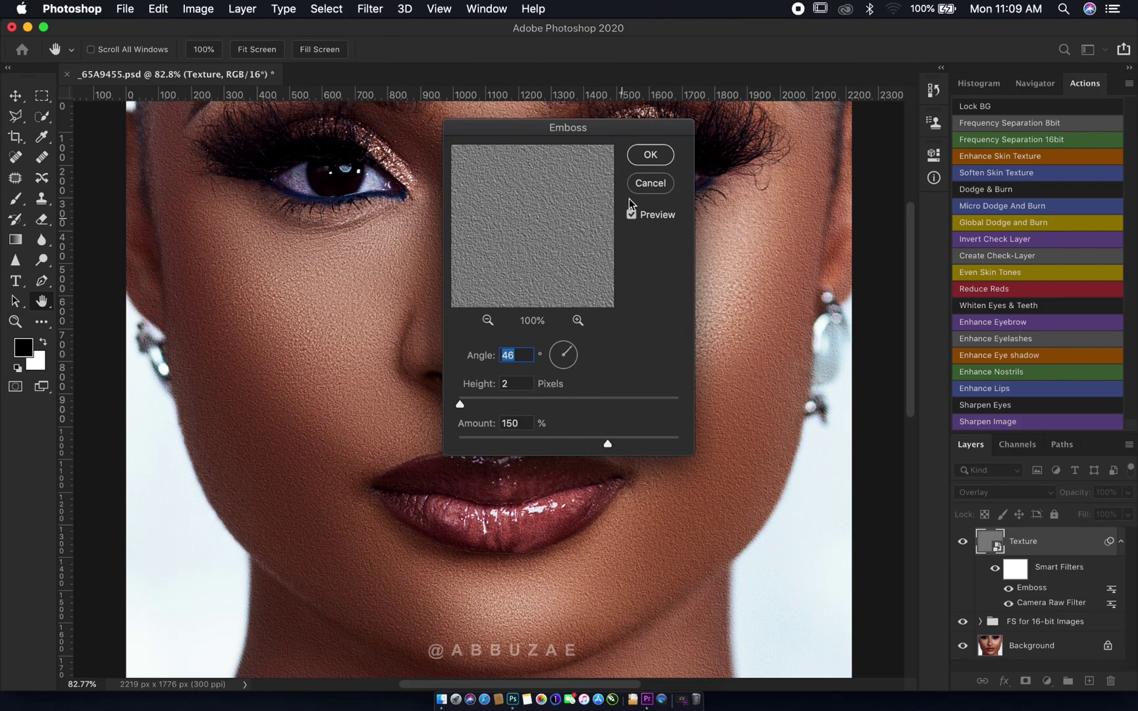
{"action": "key", "text": "Return"}
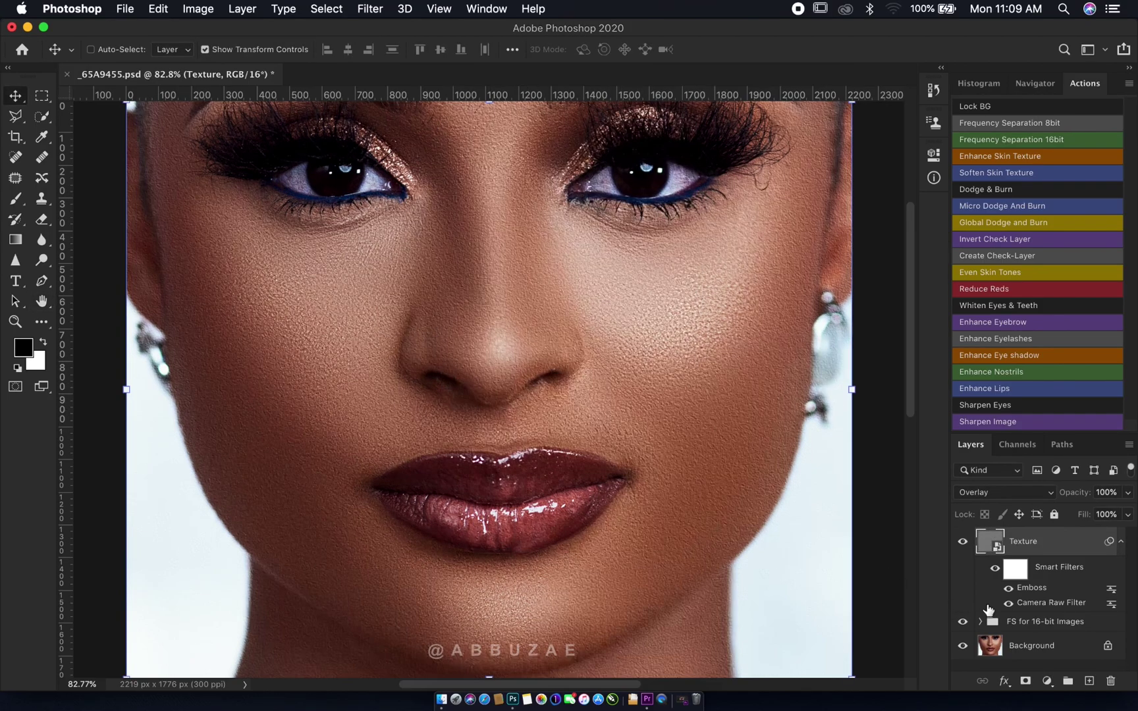
- Reopen the Texture layer's Camera Raw filter and slightly increase the grain amount
{"action": "double_click", "coordinate": [1041, 603]}
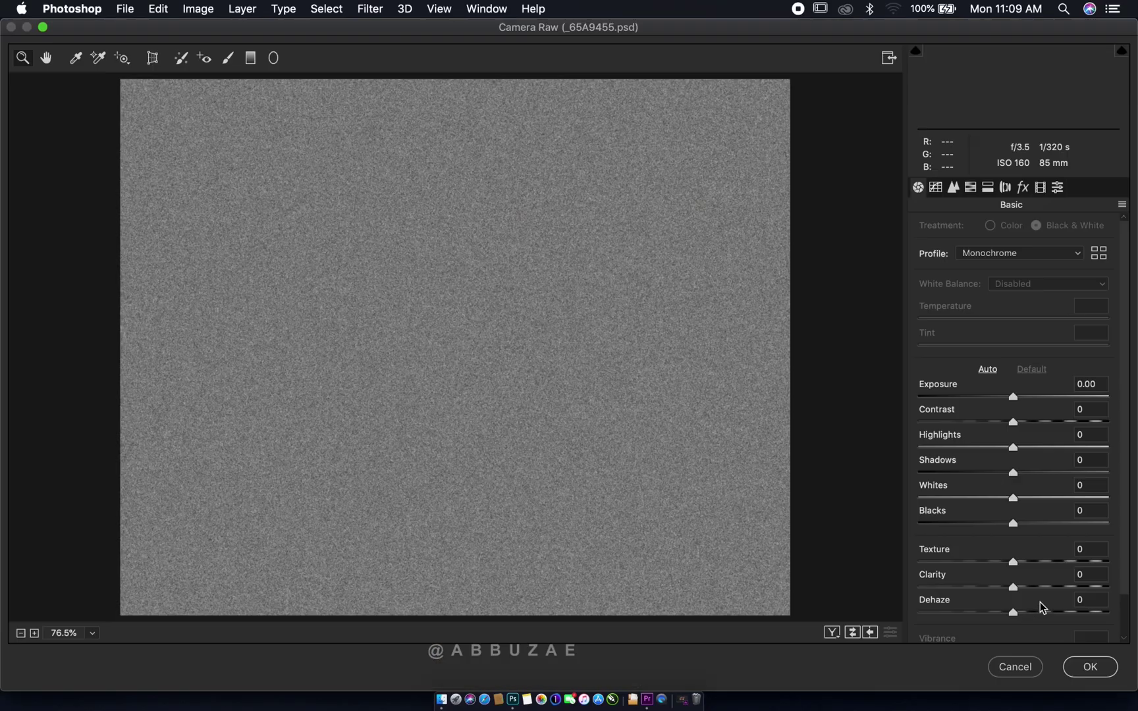
{"action": "left_click", "coordinate": [1024, 188]}
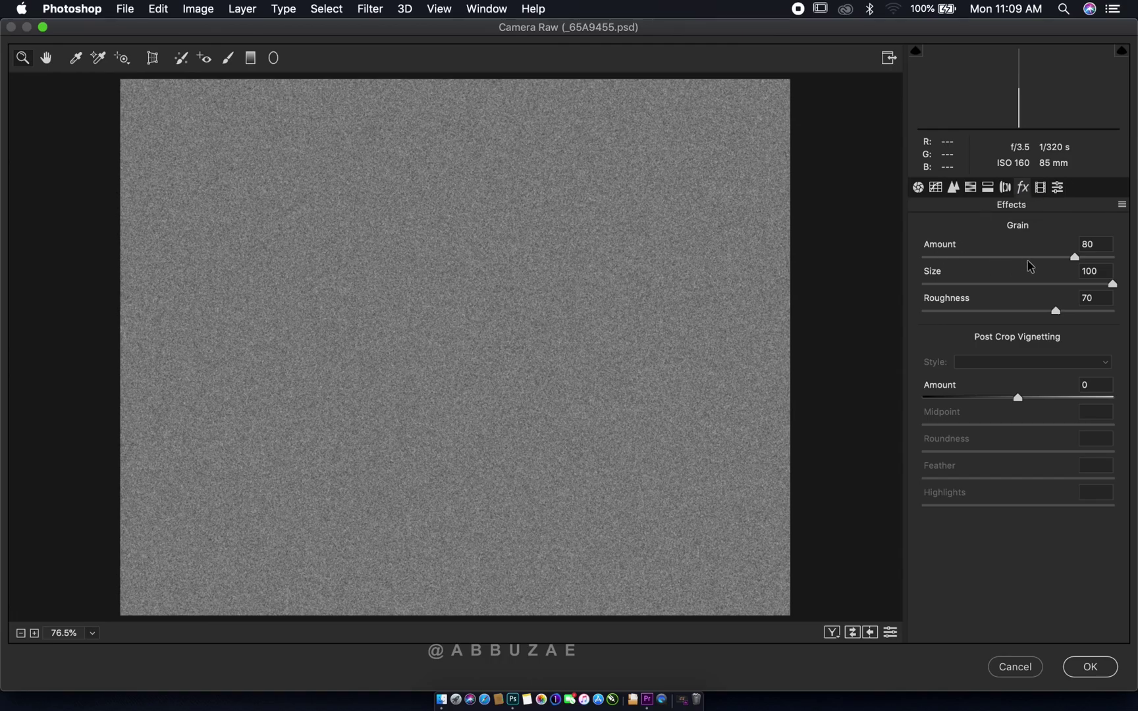
{"action": "left_click_drag", "start_coordinate": [1071, 260], "coordinate": [1084, 259]}
{"action": "key", "text": "Return"}
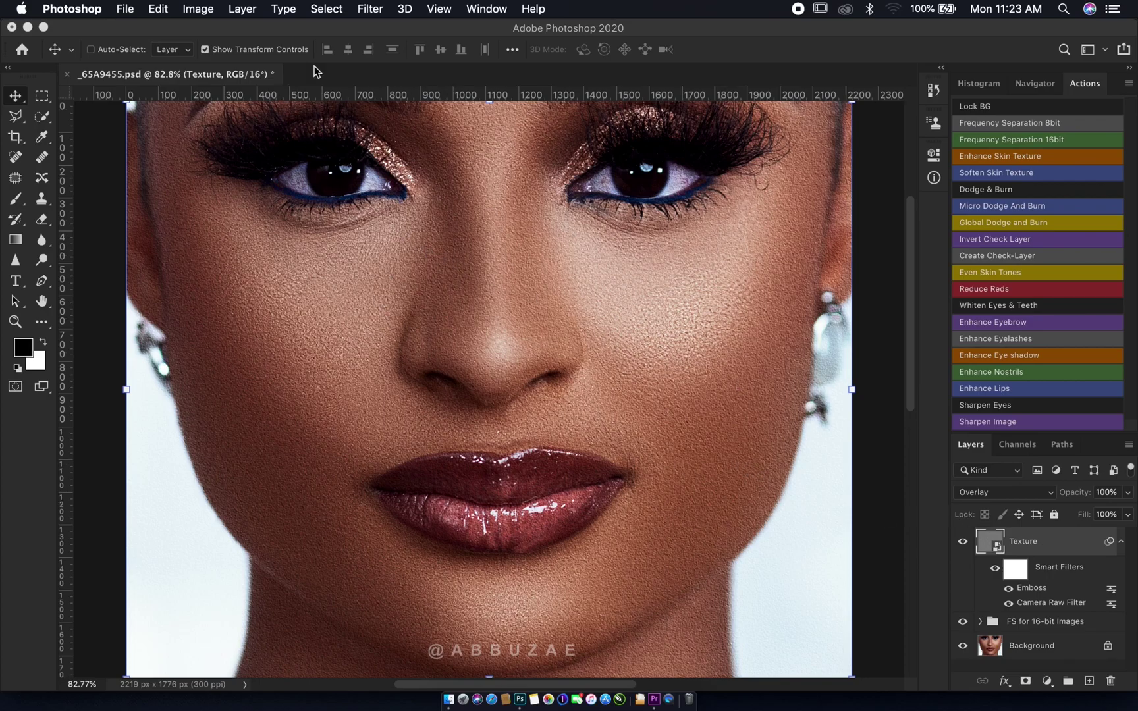
- Add a Gaussian Blur filter with a radius of 1.0 pixel to the Texture layer
{"action": "left_click", "coordinate": [377, 12]}
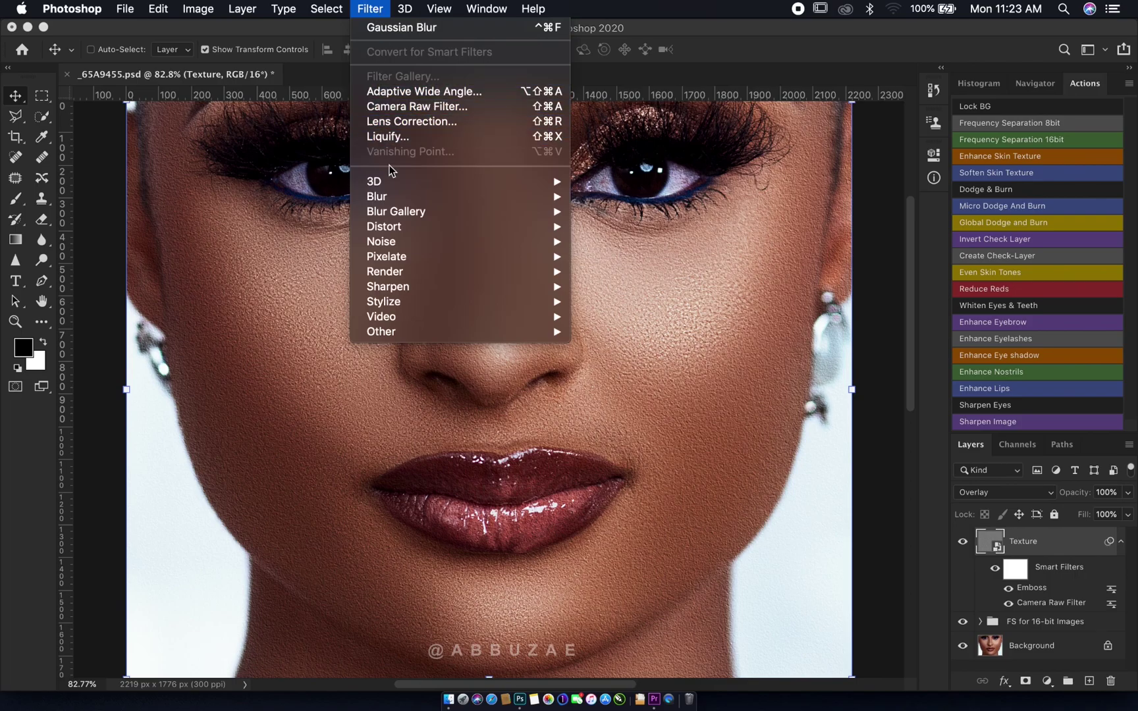
{"action": "mouse_move", "coordinate": [487, 197]}
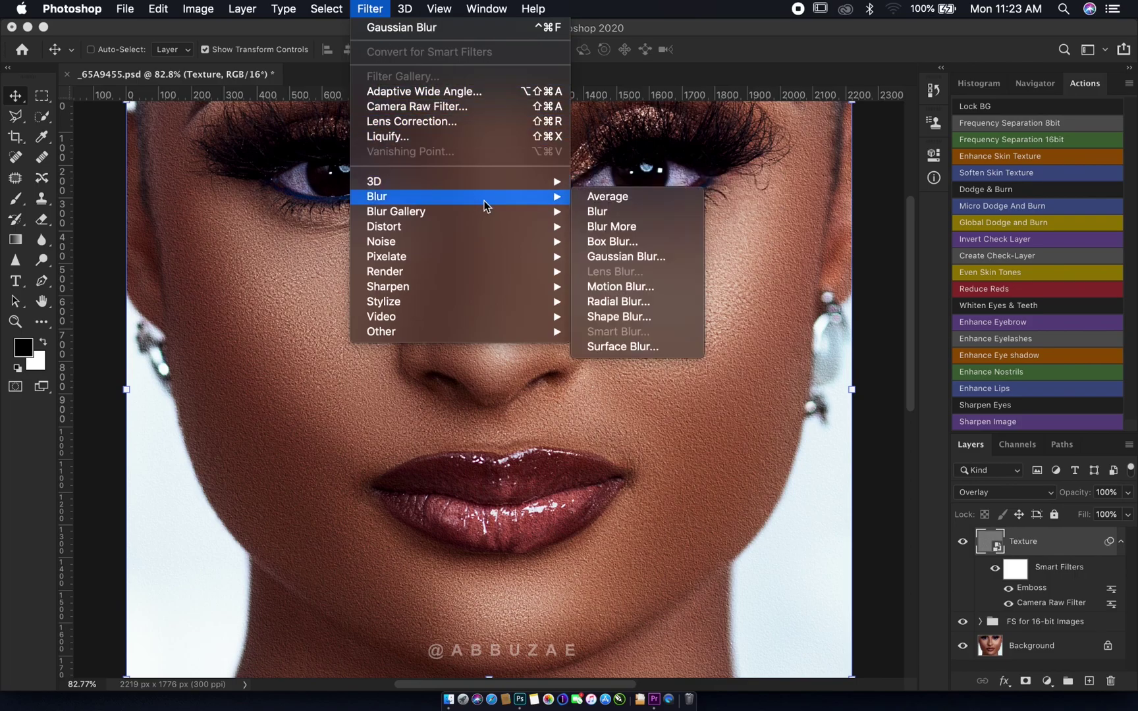
{"action": "left_click", "coordinate": [615, 258]}
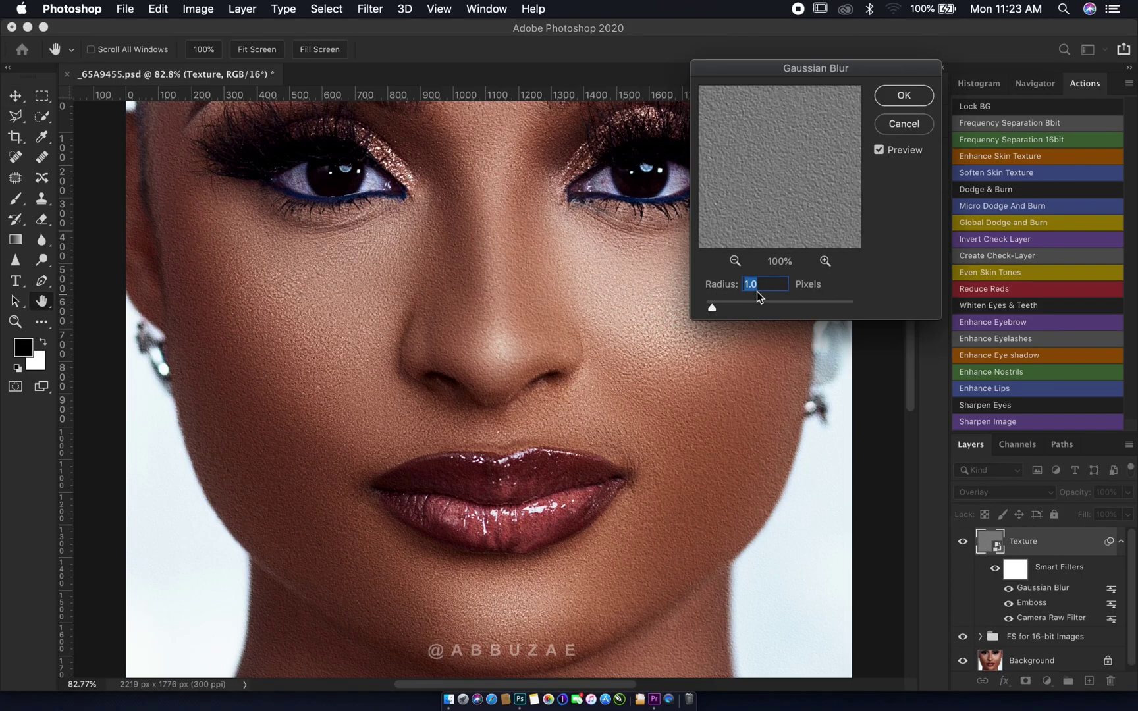
{"action": "left_click_drag", "start_coordinate": [717, 308], "coordinate": [722, 307]}
{"action": "left_click_drag", "start_coordinate": [721, 307], "coordinate": [711, 309]}
{"action": "type", "text": "1.0"}
{"action": "key", "text": "Return"}
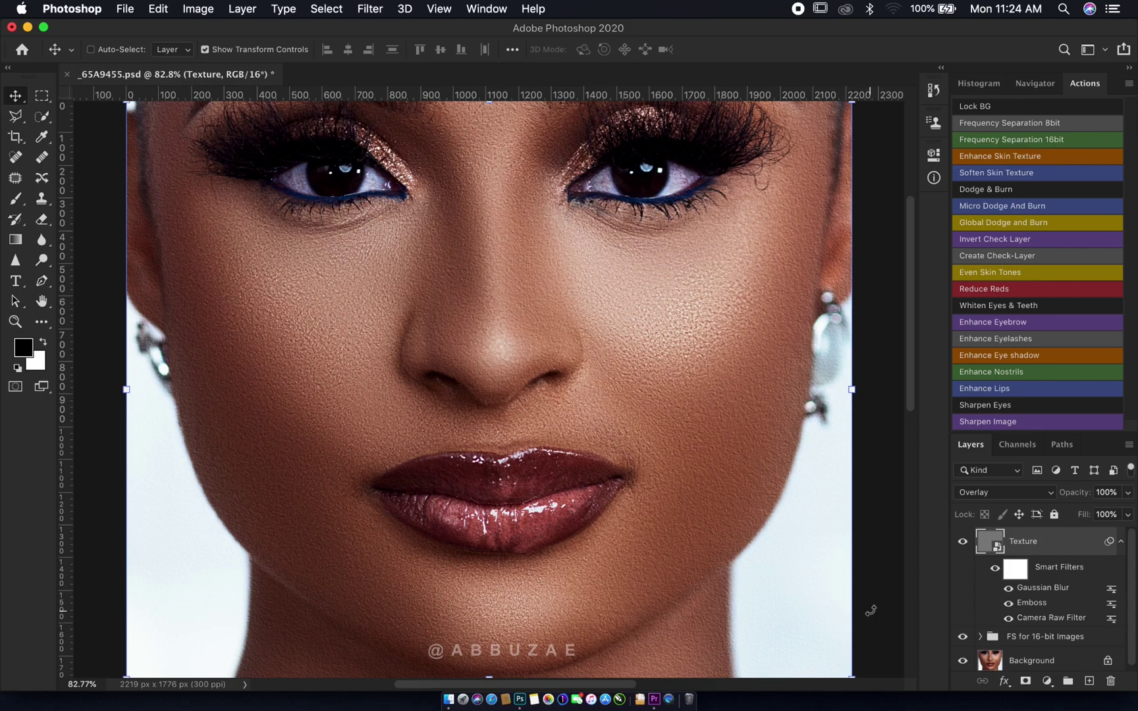
- Add a layer mask to the Texture layer and invert it to black to hide the texture
{"action": "left_click", "coordinate": [1025, 682]}
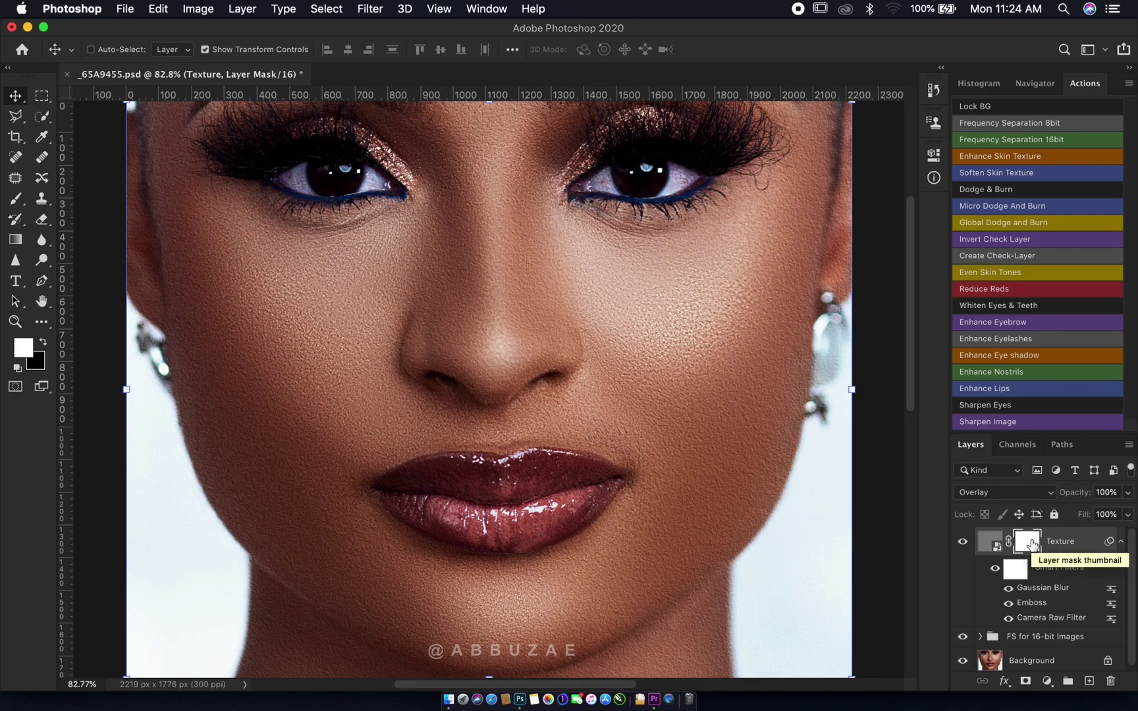
{"action": "key", "text": "super+i"}
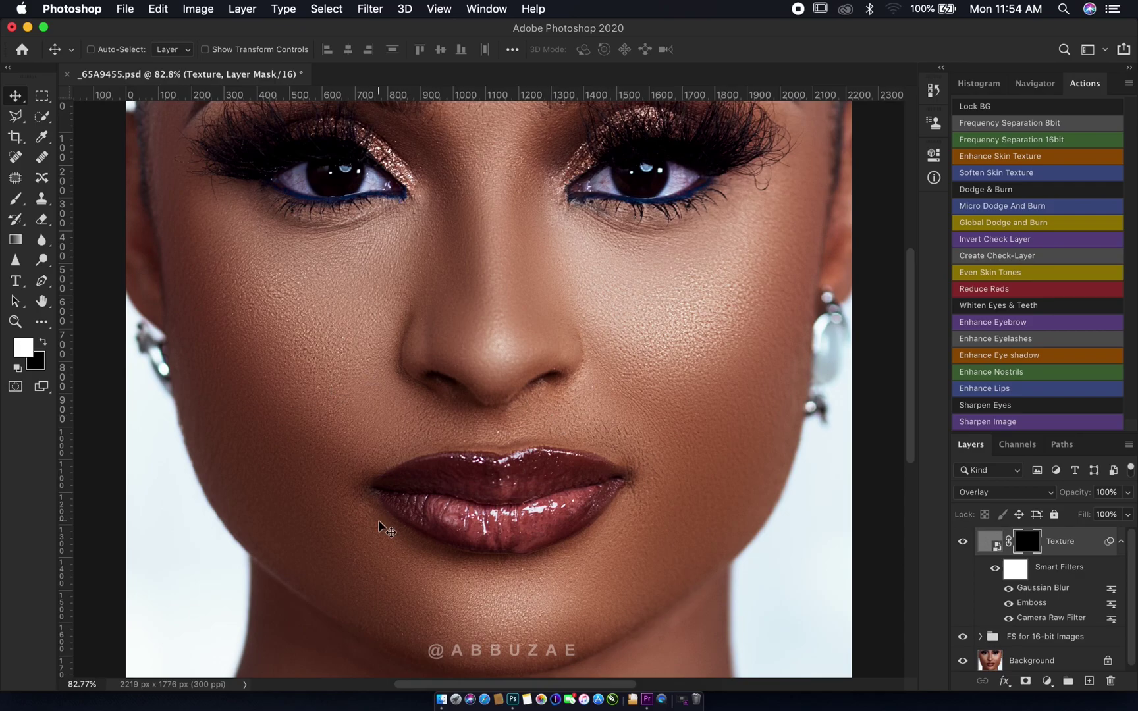
- With a 200-pixel white brush at 30% flow, paint in the Texture mask along the bridge of the nose
{"action": "key", "text": "z"}
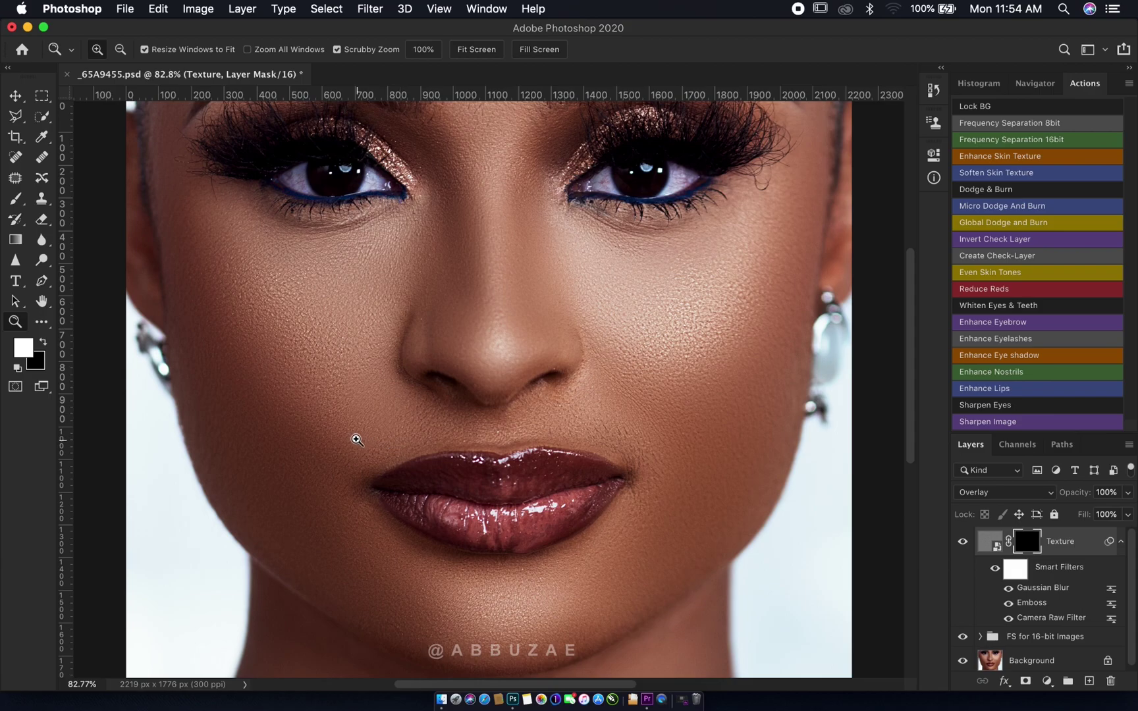
{"action": "left_click_drag", "start_coordinate": [335, 437], "coordinate": [397, 359]}
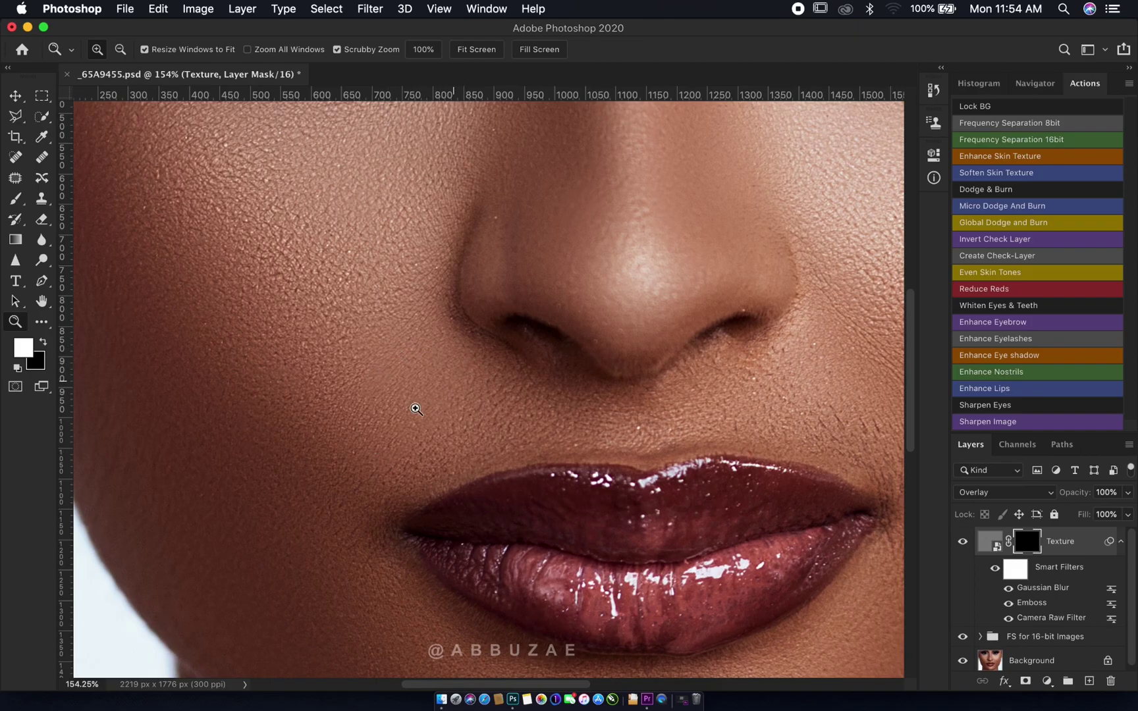
{"action": "left_click_drag", "start_coordinate": [445, 330], "coordinate": [586, 279]}
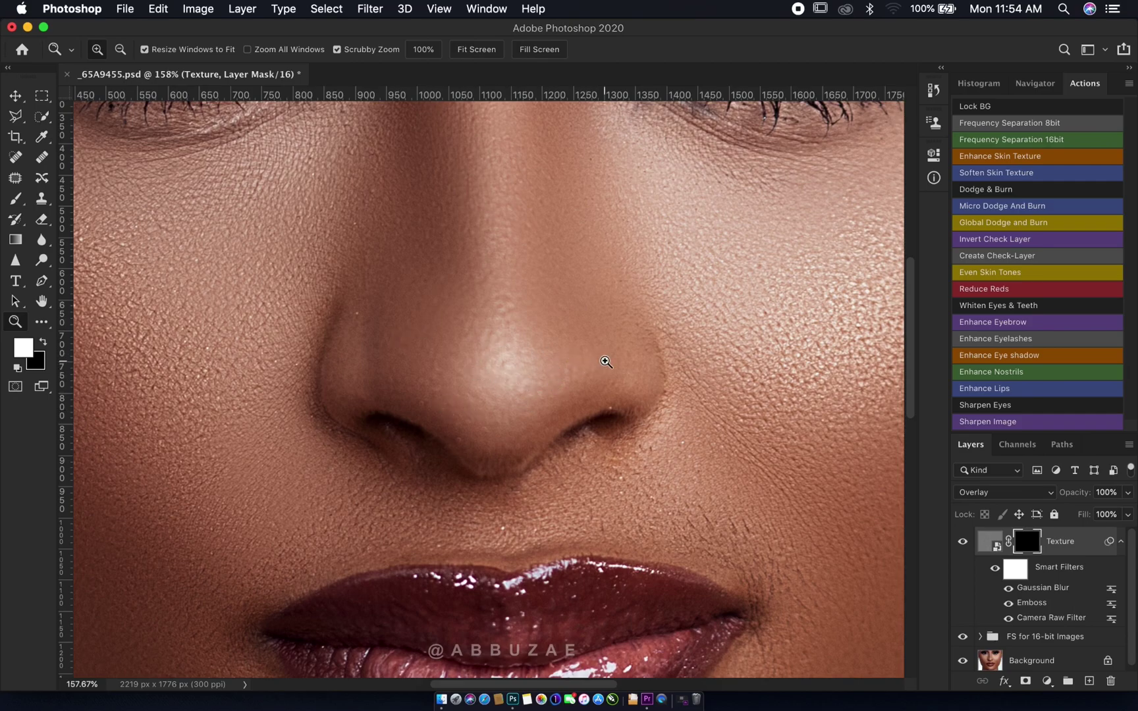
{"action": "scroll", "coordinate": [486, 295], "scroll_direction": "up", "scroll_amount": 5}
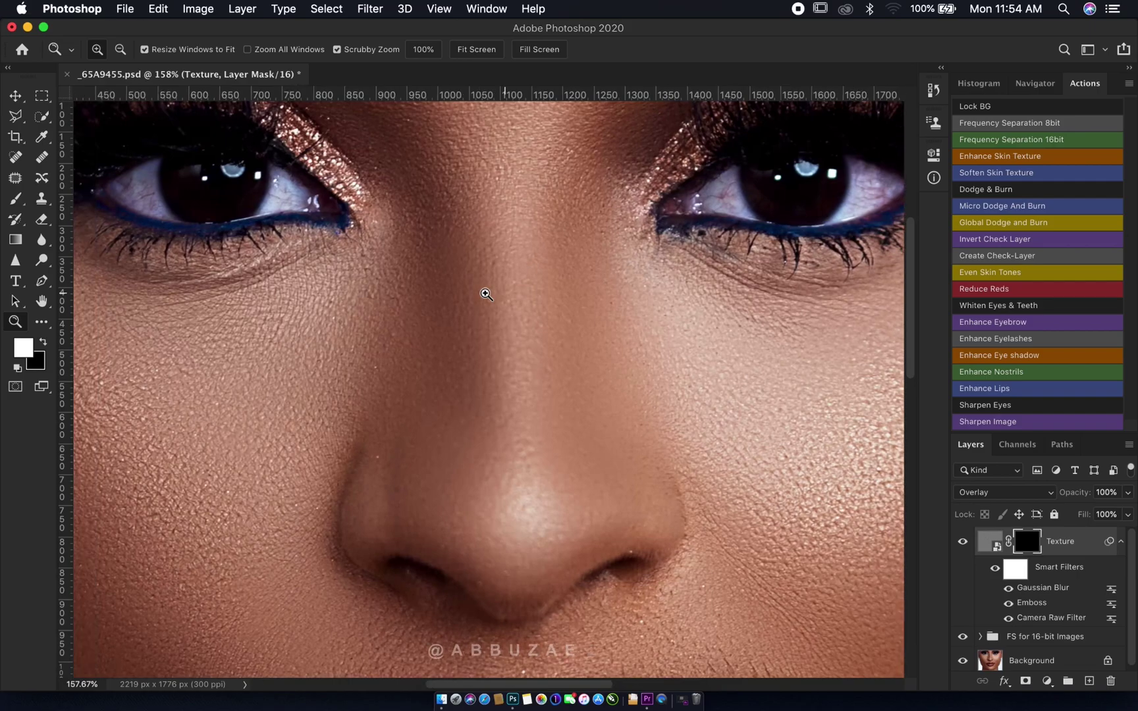
{"action": "scroll", "coordinate": [486, 295], "scroll_direction": "down", "scroll_amount": 3}
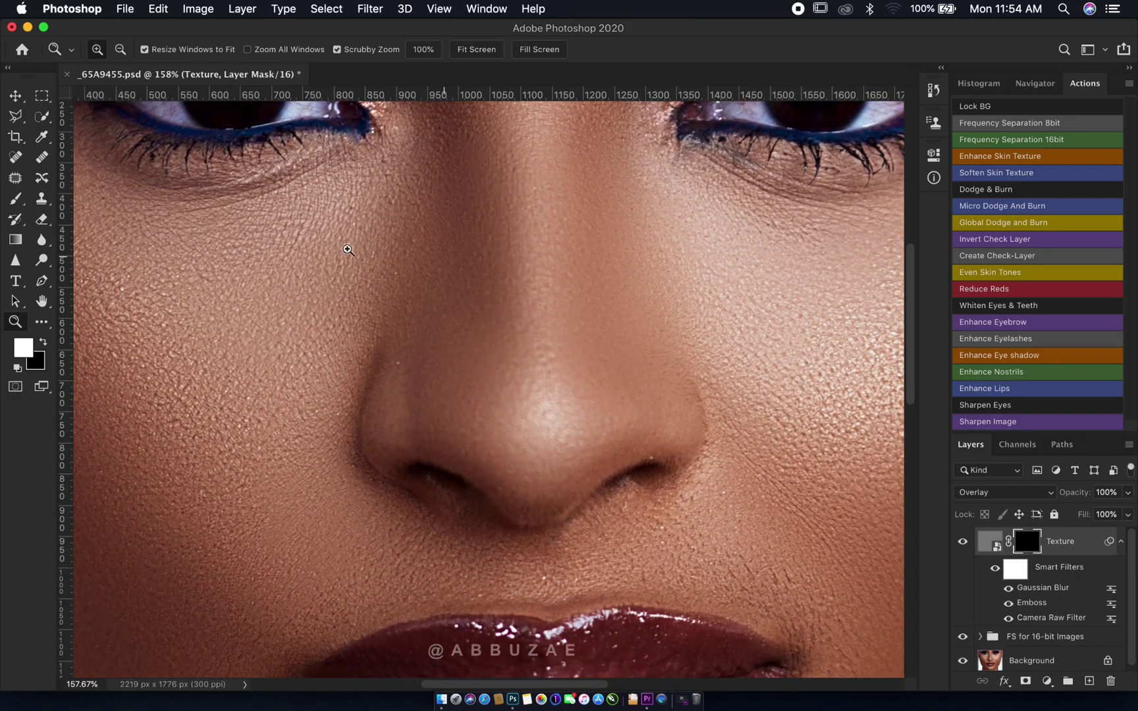
{"action": "left_click", "coordinate": [15, 199]}
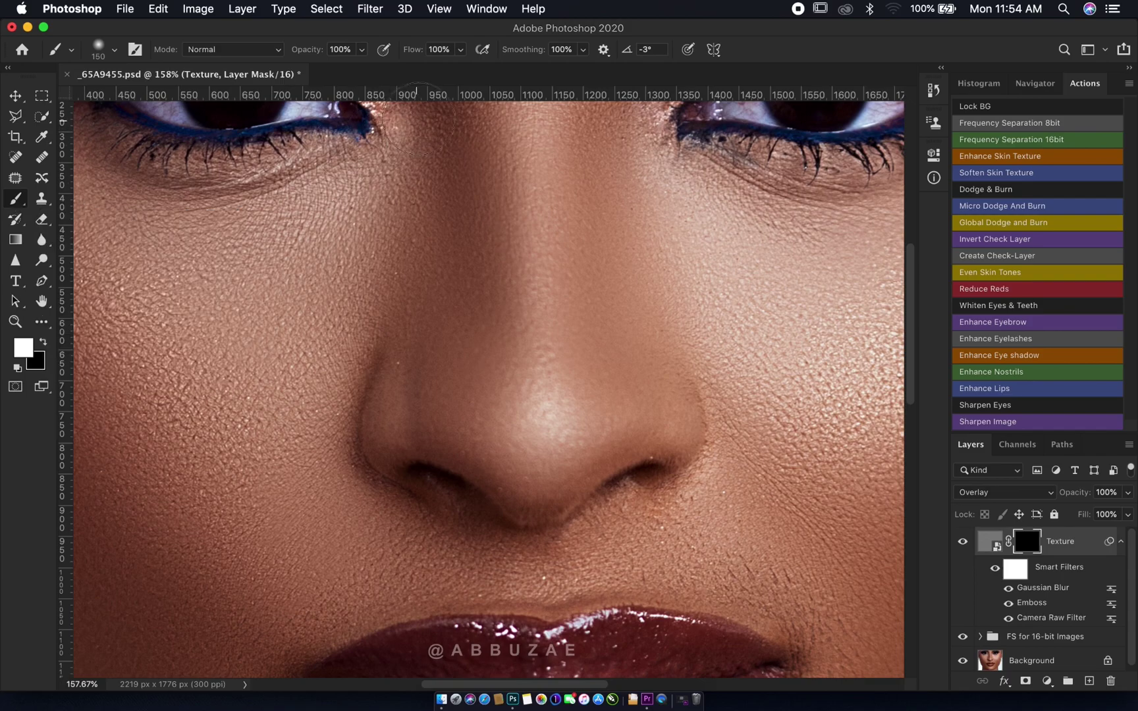
{"action": "left_click_drag", "start_coordinate": [423, 60], "coordinate": [365, 48]}
{"action": "key", "text": "bracketright"}
{"action": "key", "text": "bracketright"}
{"action": "key", "text": "bracketright"}
{"action": "key", "text": "bracketleft"}
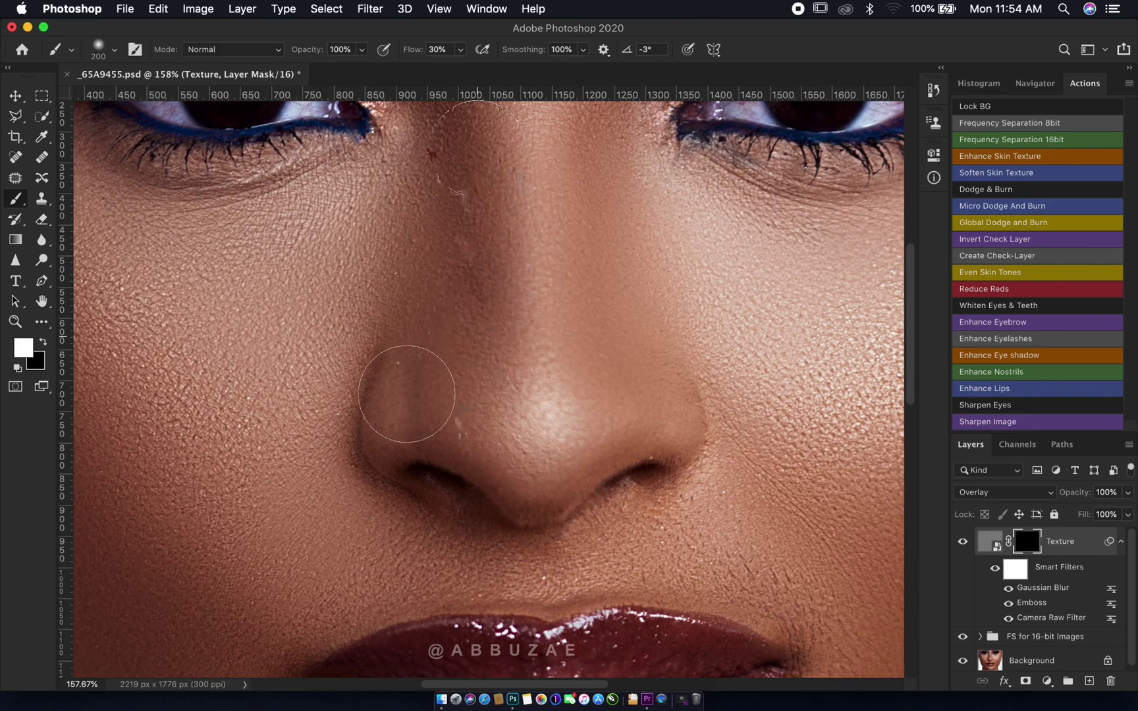
{"action": "left_click", "coordinate": [590, 176]}
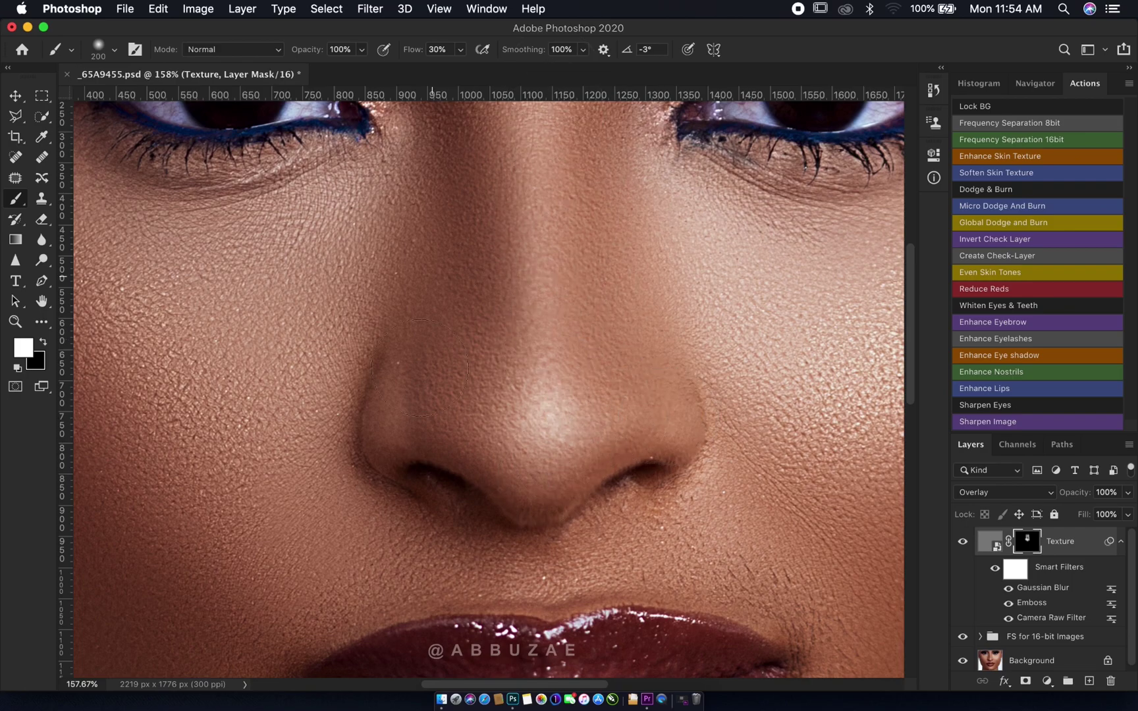
- Reduce the brush size and continue painting the texture into the mask around the lower nose
{"action": "key", "text": "["}
{"action": "key", "text": "["}
{"action": "key", "text": "["}
{"action": "mouse_move", "coordinate": [272, 607]}
{"action": "left_mouse_down"}
{"action": "mouse_move", "coordinate": [342, 566]}
{"action": "mouse_move", "coordinate": [376, 483]}
{"action": "mouse_move", "coordinate": [300, 534]}
{"action": "mouse_move", "coordinate": [311, 490]}
{"action": "mouse_move", "coordinate": [270, 540]}
{"action": "mouse_move", "coordinate": [320, 537]}
{"action": "left_mouse_up"}
- Compare the nose close up with and without the Texture layer
{"action": "left_click", "coordinate": [963, 541]}
{"action": "left_click", "coordinate": [964, 542]}
{"action": "key", "text": "z"}
{"action": "left_click_drag", "start_coordinate": [613, 408], "coordinate": [708, 445]}
{"action": "left_click", "coordinate": [963, 544]}
{"action": "left_click", "coordinate": [963, 544]}
{"action": "left_click", "coordinate": [963, 544]}
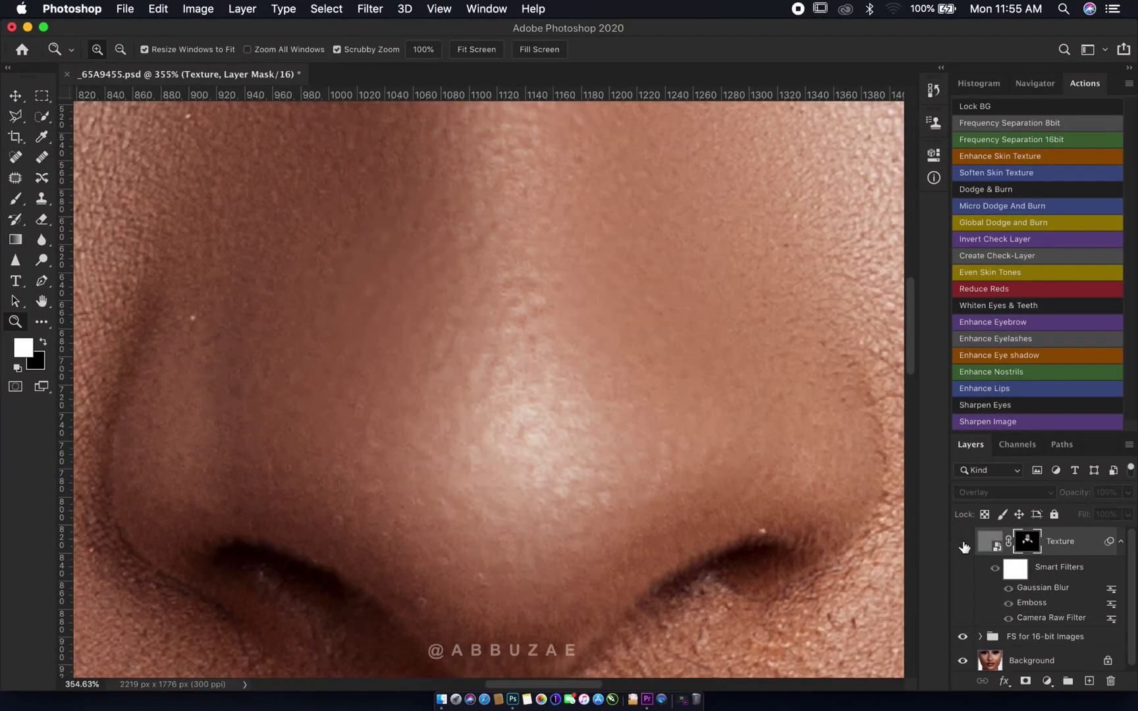
{"action": "left_click", "coordinate": [962, 543]}
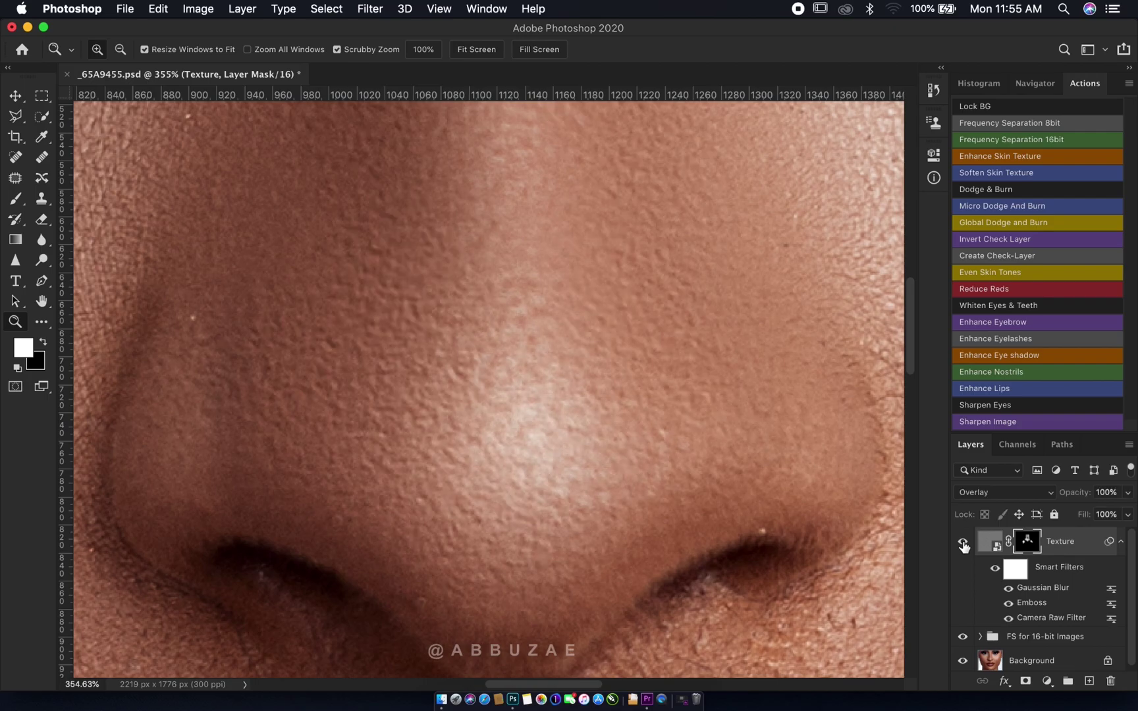
- Enlarge the brush to 175 pixels and reveal the texture in the mask below the inner corner of the eye
{"action": "left_click_drag", "start_coordinate": [516, 470], "coordinate": [436, 470]}
{"action": "left_click_drag", "start_coordinate": [610, 381], "coordinate": [737, 449]}
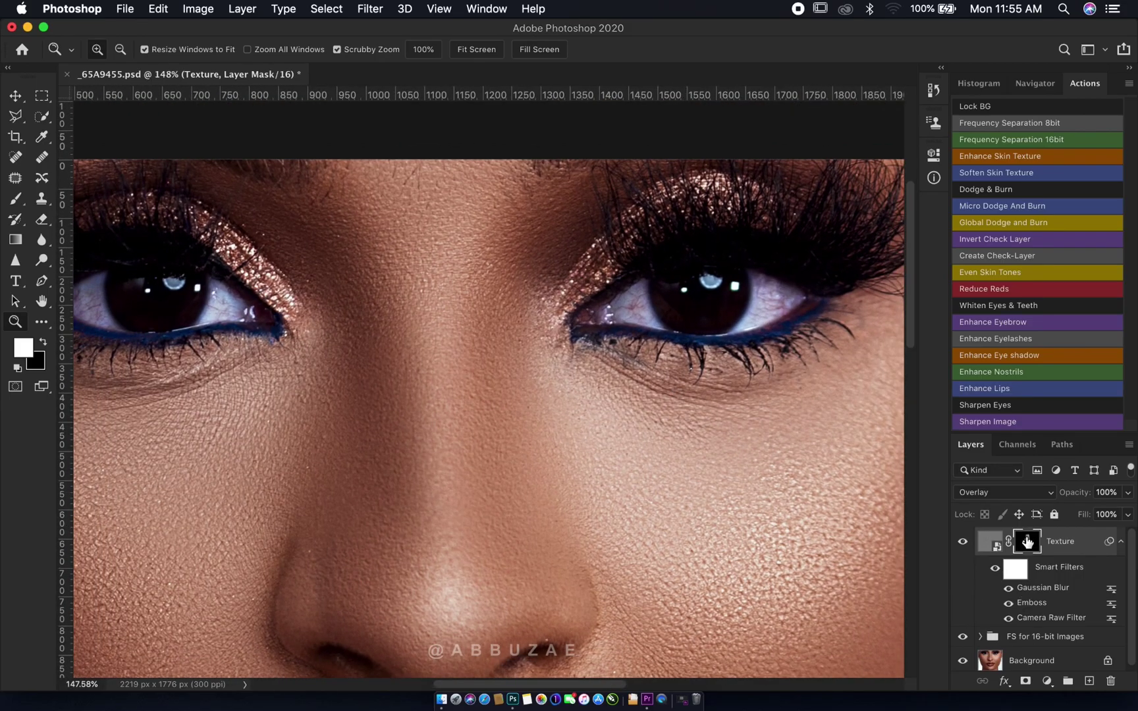
{"action": "key", "text": "b"}
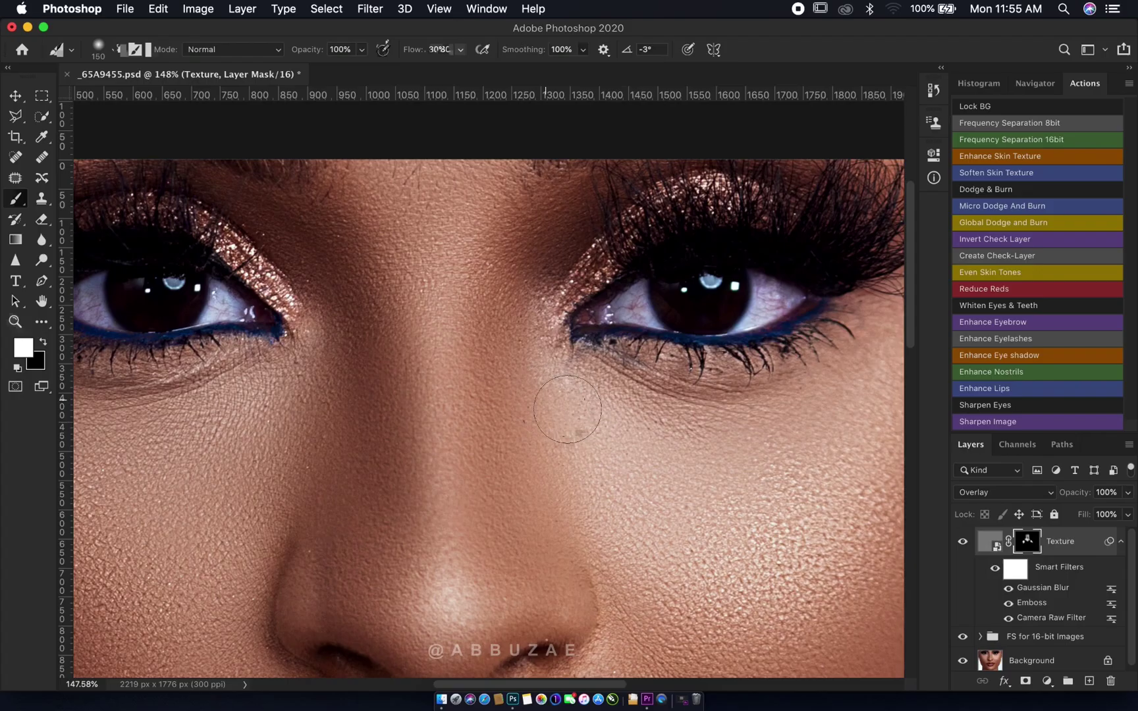
{"action": "key", "text": "bracketright"}
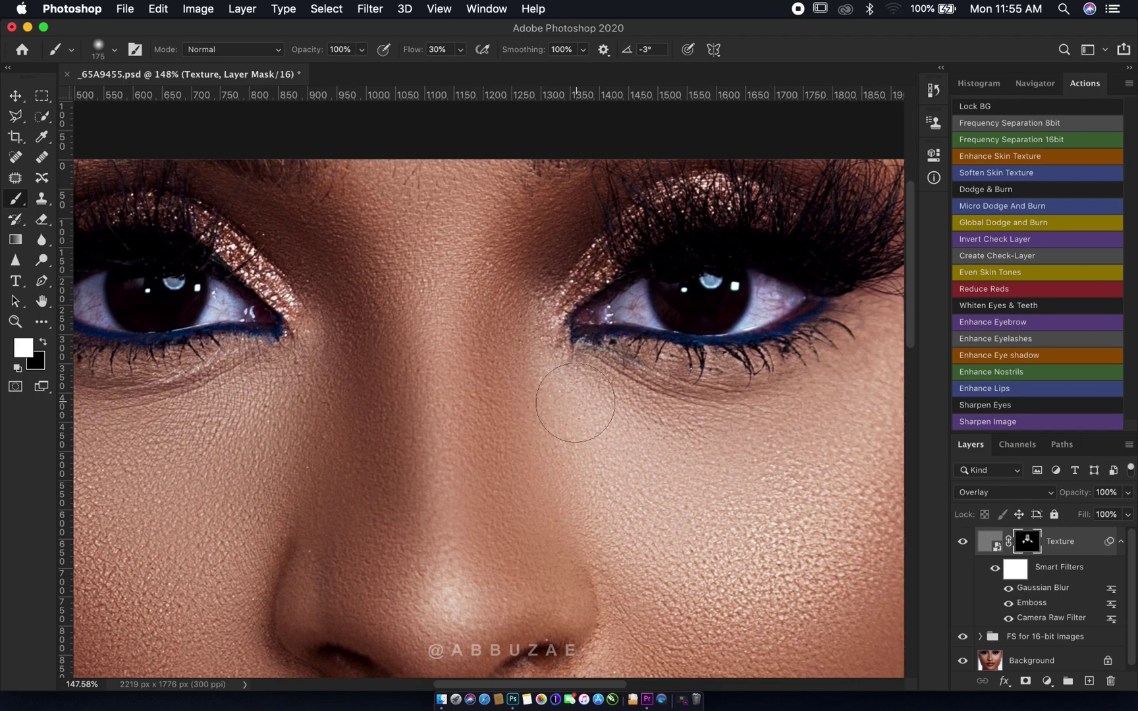
- Enlarge the brush to 400 pixels and paint the texture into the mask over the cheek near the earring
{"action": "key", "text": "z"}
{"action": "left_click_drag", "start_coordinate": [642, 456], "coordinate": [568, 438]}
{"action": "mouse_move", "coordinate": [685, 643]}
{"action": "left_mouse_down"}
{"action": "mouse_move", "coordinate": [791, 627]}
{"action": "mouse_move", "coordinate": [779, 630]}
{"action": "left_mouse_up"}
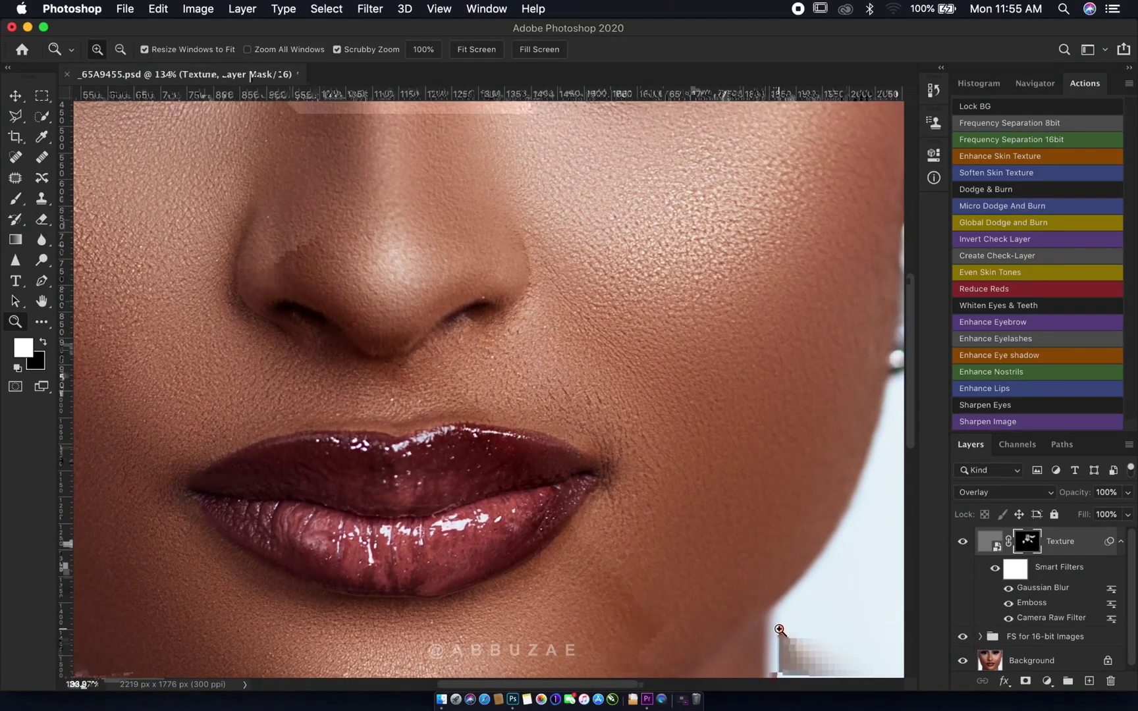
{"action": "key", "text": "b"}
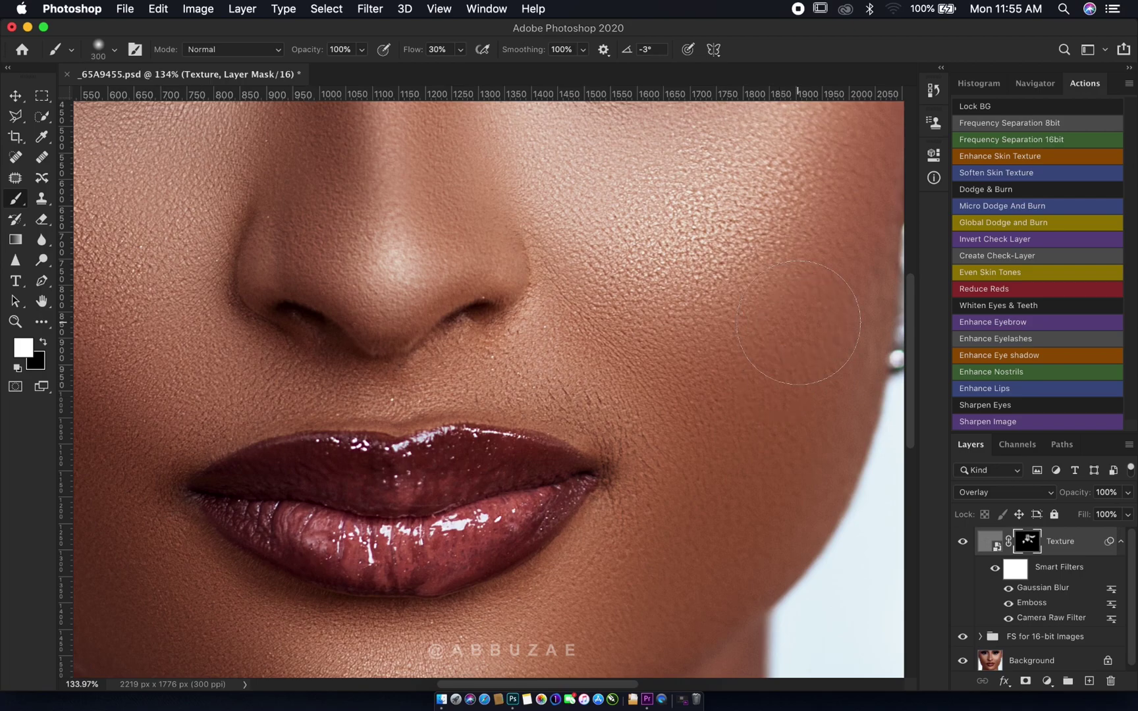
{"action": "key", "text": "bracketright"}
{"action": "key", "text": "bracketright"}
{"action": "key", "text": "bracketright"}
{"action": "key", "text": "bracketright"}
- Paint white in the Texture mask from the chin up to the lower cheek beside the mouth
{"action": "scroll", "coordinate": [178, 408], "scroll_direction": "left", "scroll_amount": 10}
{"action": "scroll", "coordinate": [178, 408], "scroll_direction": "down", "scroll_amount": 4}
{"action": "scroll", "coordinate": [184, 403], "scroll_direction": "down", "scroll_amount": 5}
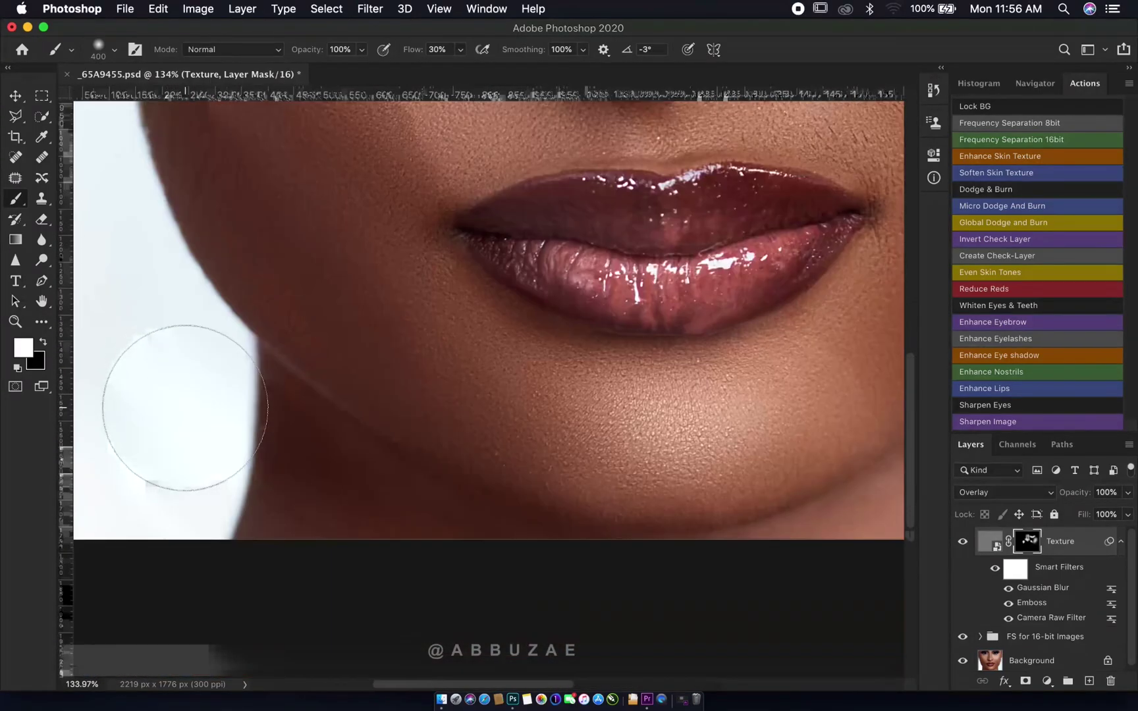
{"action": "scroll", "coordinate": [183, 396], "scroll_direction": "right", "scroll_amount": 8}
{"action": "mouse_move", "coordinate": [585, 414]}
{"action": "left_mouse_down"}
{"action": "mouse_move", "coordinate": [641, 333]}
{"action": "mouse_move", "coordinate": [757, 240]}
{"action": "mouse_move", "coordinate": [793, 183]}
{"action": "mouse_move", "coordinate": [721, 236]}
{"action": "mouse_move", "coordinate": [704, 322]}
{"action": "left_mouse_up"}
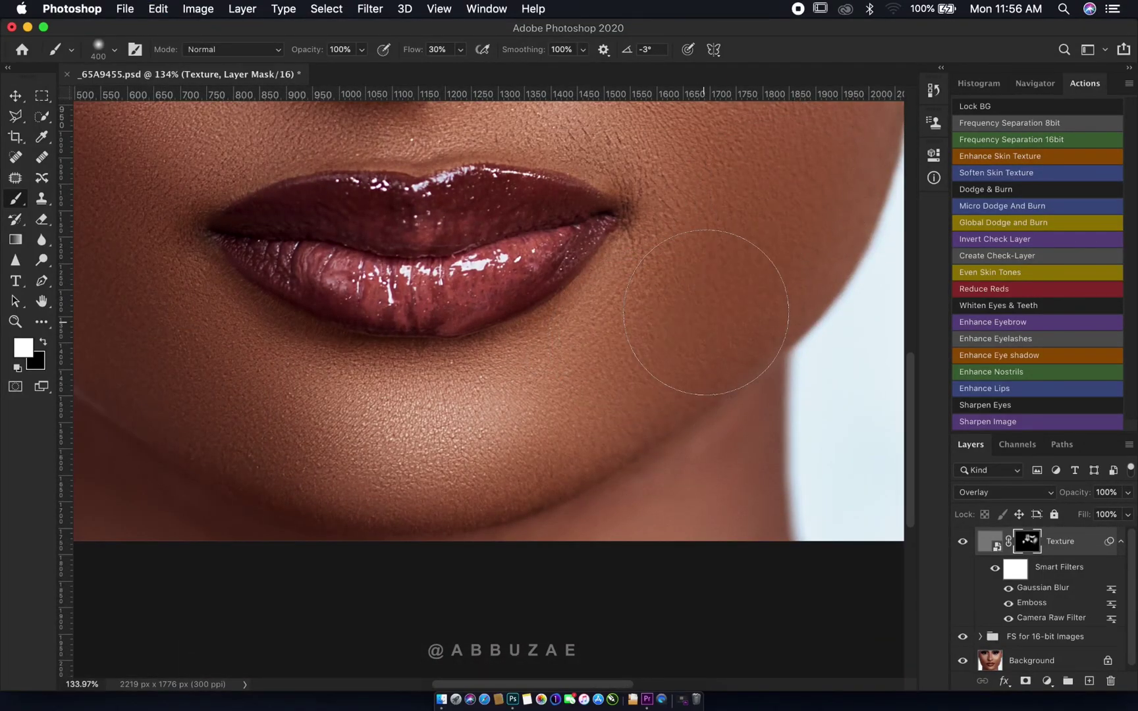
{"action": "scroll", "coordinate": [704, 322], "scroll_direction": "up", "scroll_amount": 6}
{"action": "scroll", "coordinate": [751, 264], "scroll_direction": "right", "scroll_amount": 2}
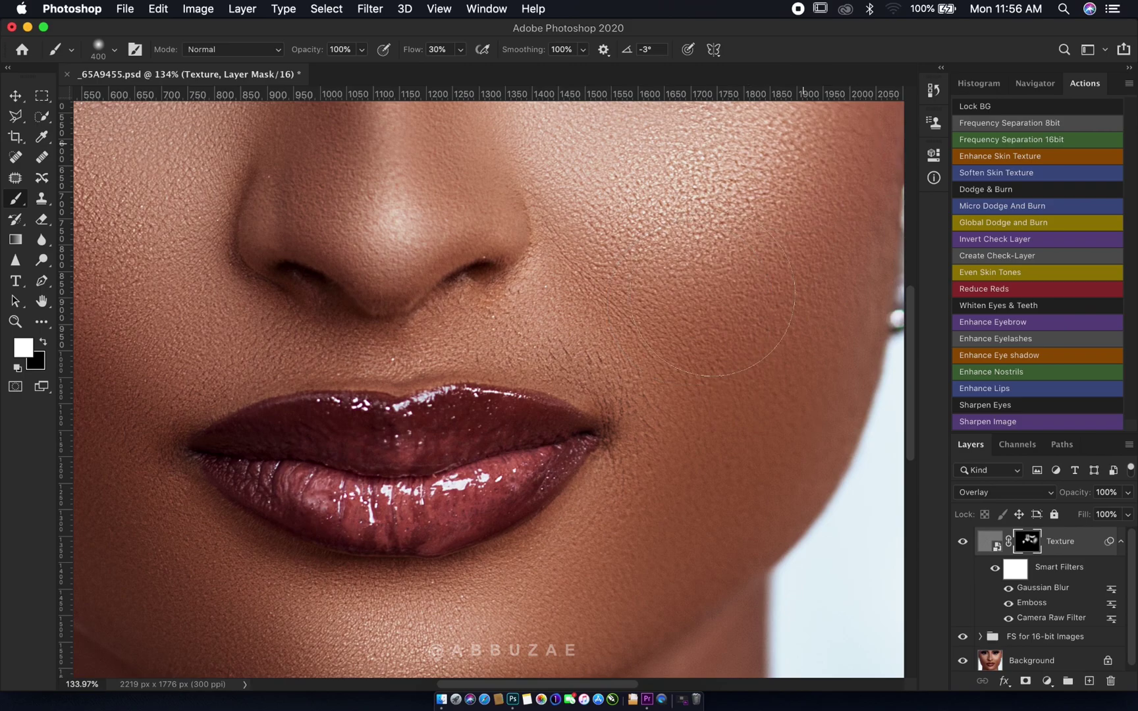
- Lower the Texture layer's opacity to 69% and compare the whole portrait with and without the layer
{"action": "key", "text": "z"}
{"action": "left_click", "coordinate": [474, 51]}
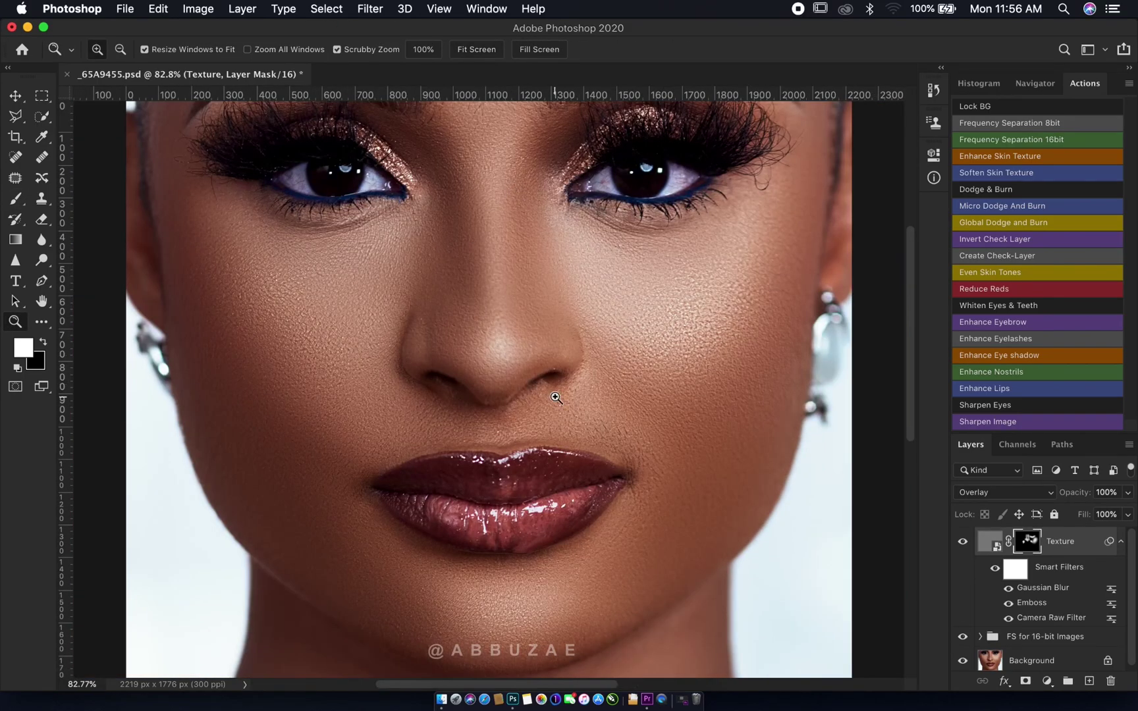
{"action": "left_click_drag", "start_coordinate": [1090, 499], "coordinate": [1060, 502]}
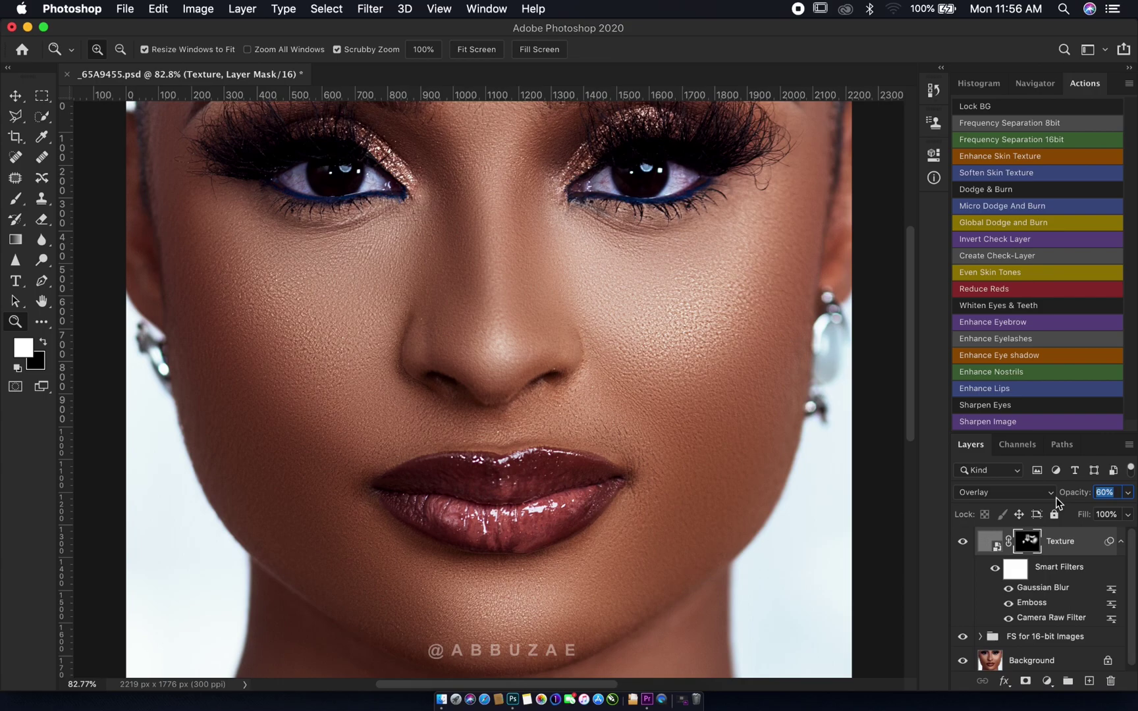
{"action": "left_click_drag", "start_coordinate": [1056, 502], "coordinate": [1060, 501]}
{"action": "left_click_drag", "start_coordinate": [1062, 501], "coordinate": [1064, 497]}
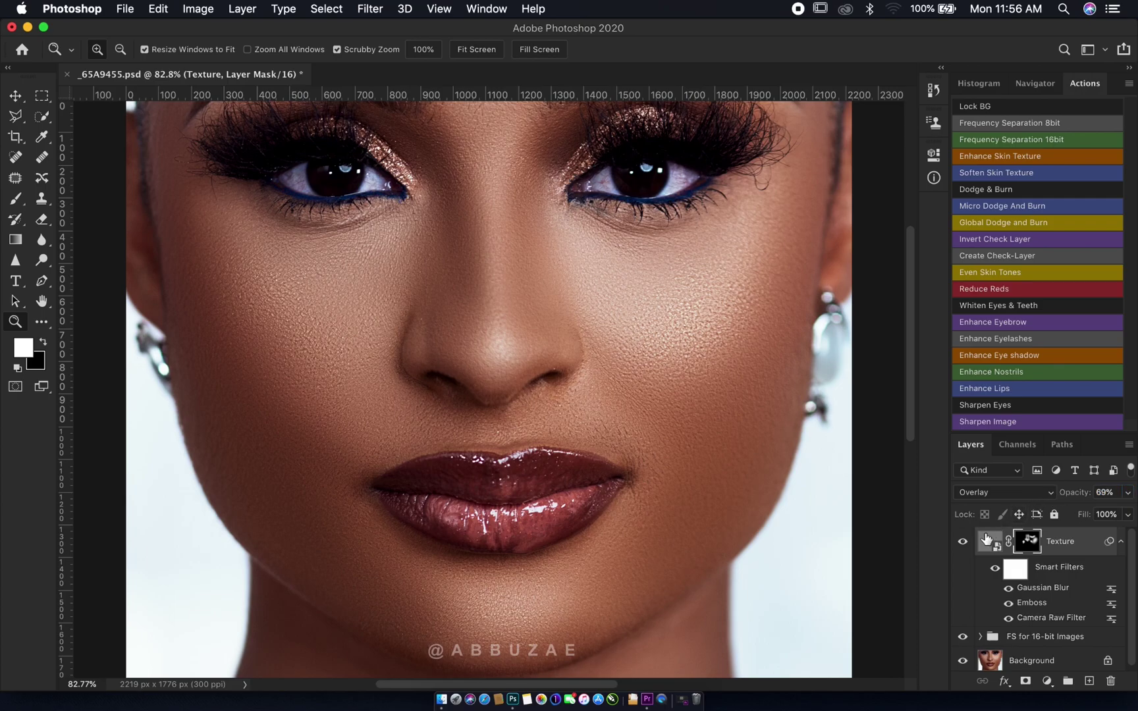
{"action": "left_click", "coordinate": [962, 546]}
{"action": "left_click", "coordinate": [962, 547]}
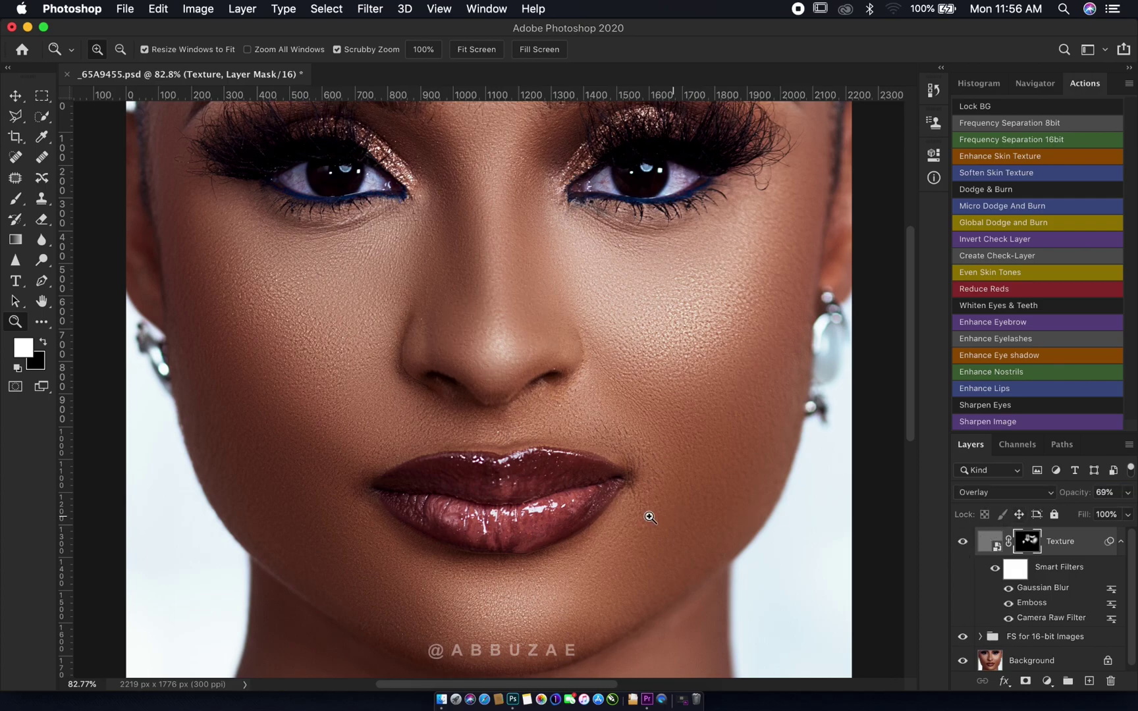